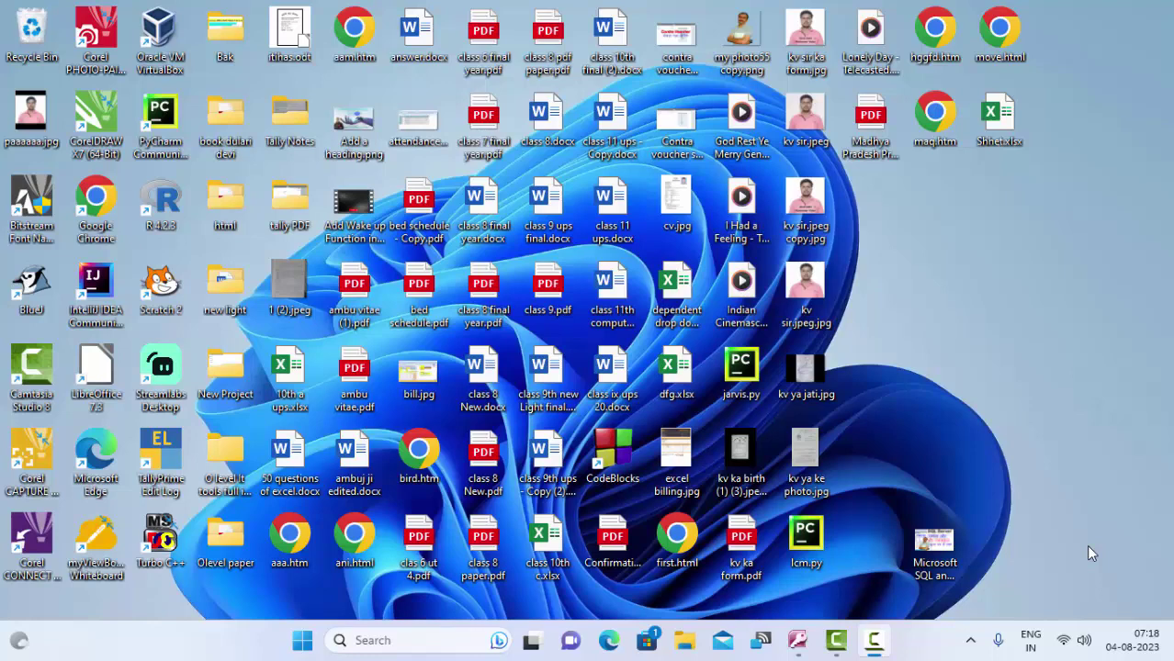
# Refresh the desktop and switch to Microsoft Access.
pyautogui.rightClick(991, 259)
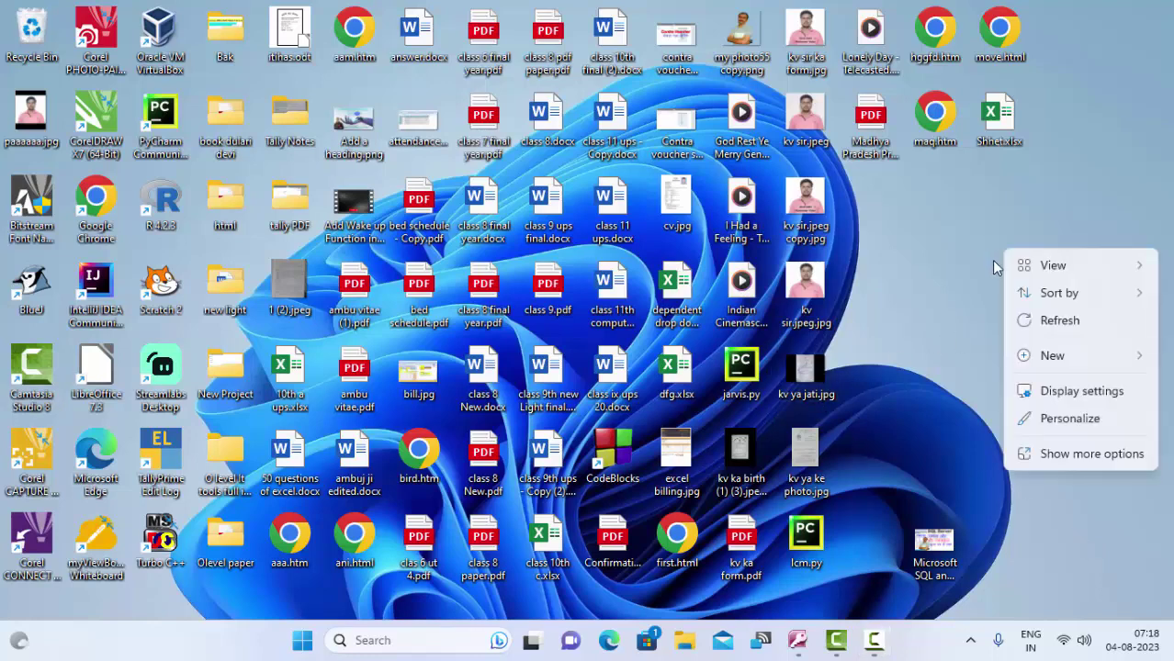
pyautogui.click(1029, 320)
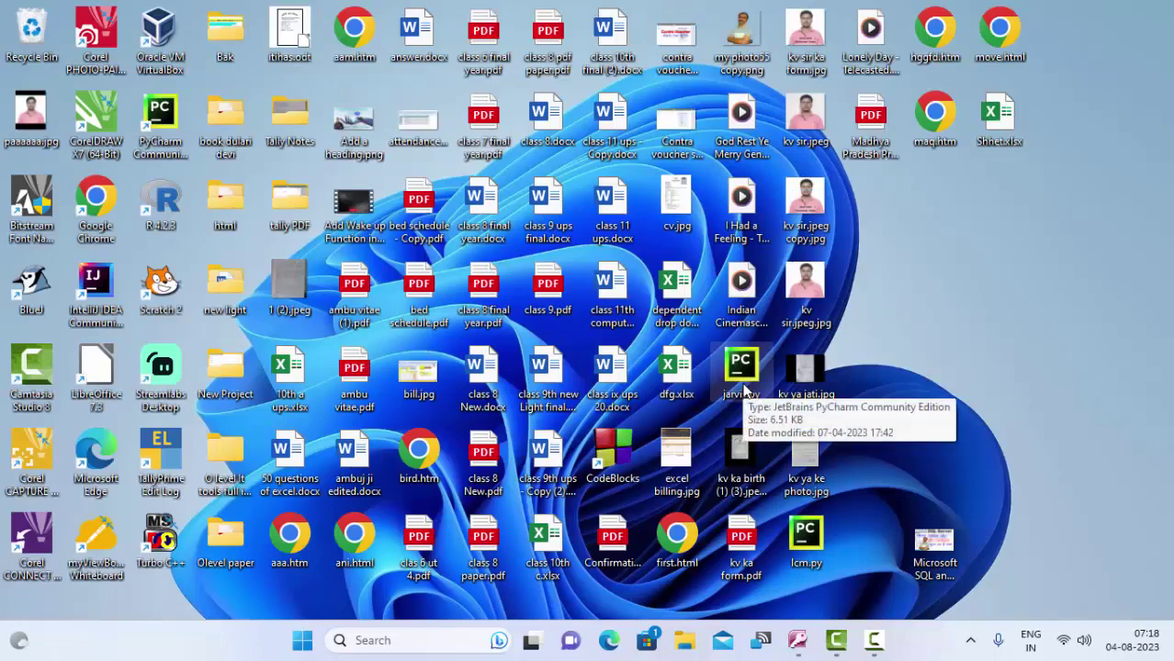
pyautogui.click(798, 641)
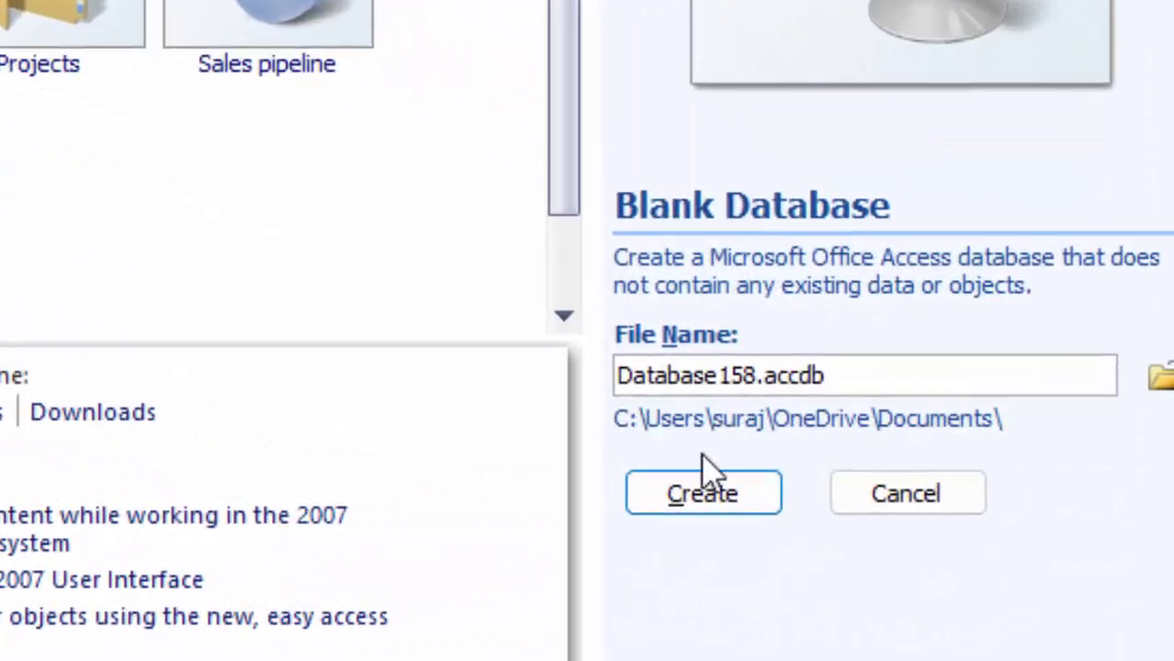
# Create blank database Database158 and save its first table as Student in Design View.
pyautogui.click(703, 496)
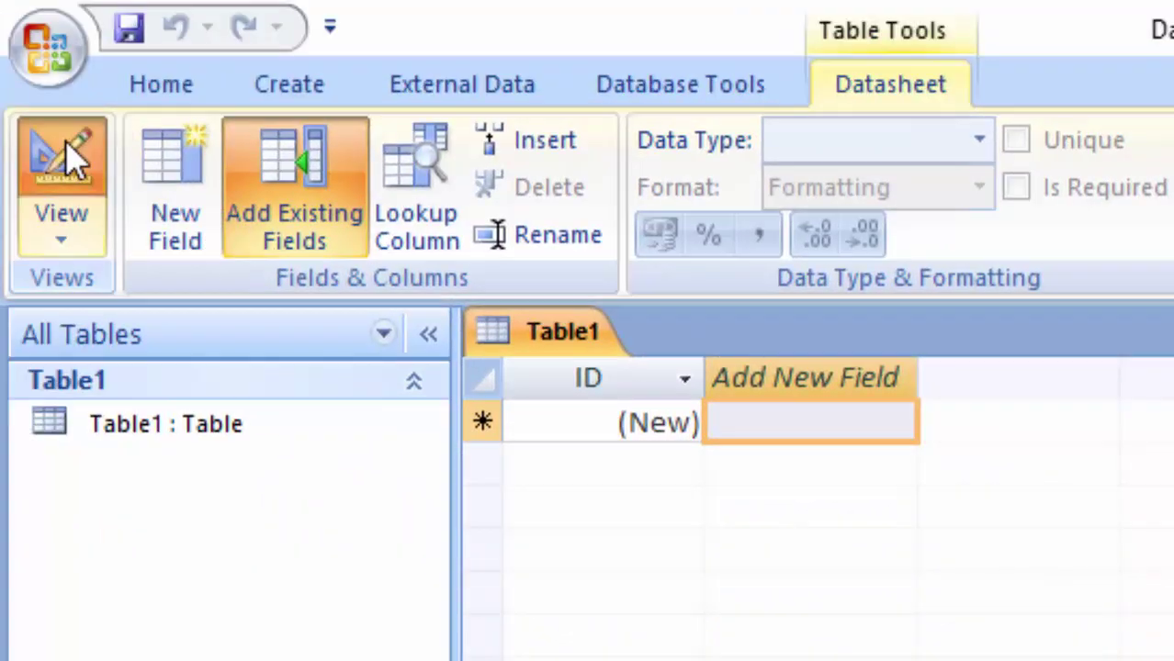
pyautogui.click(74, 161)
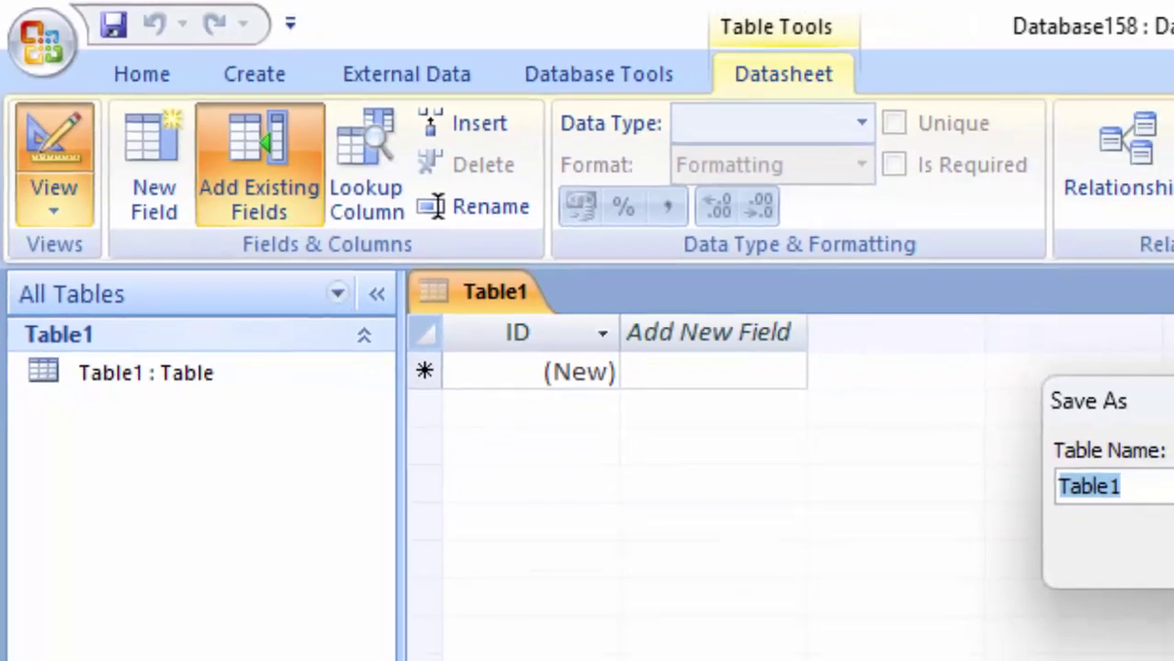
pyautogui.press('BackSpace')
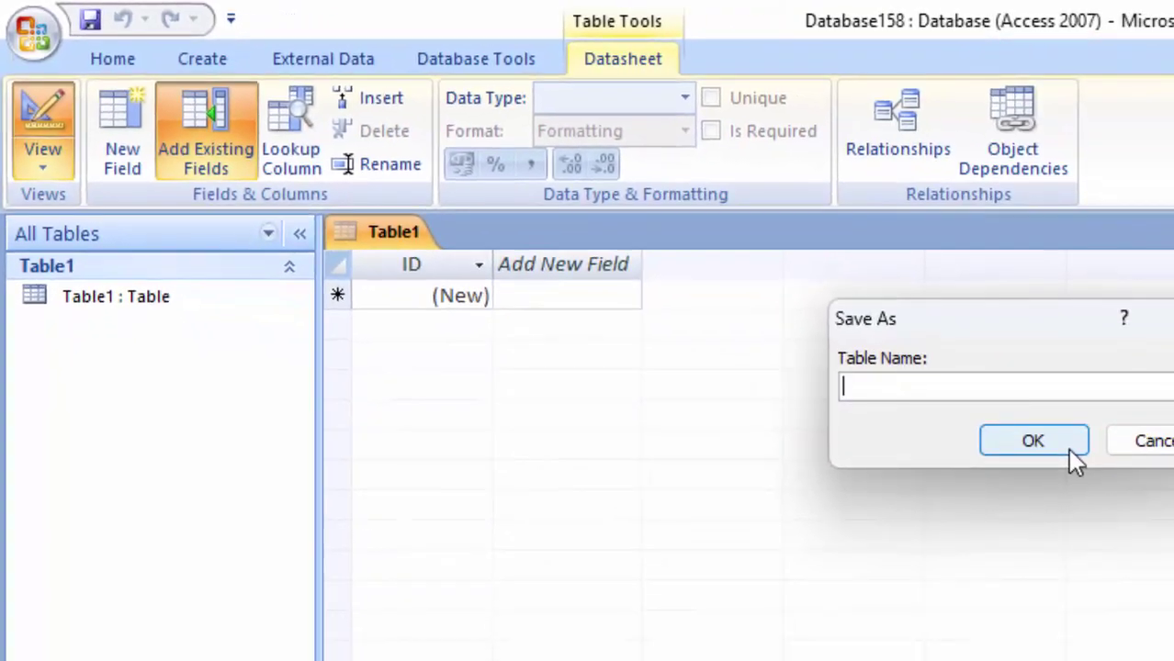
pyautogui.write('Stude')
pyautogui.write('nt')
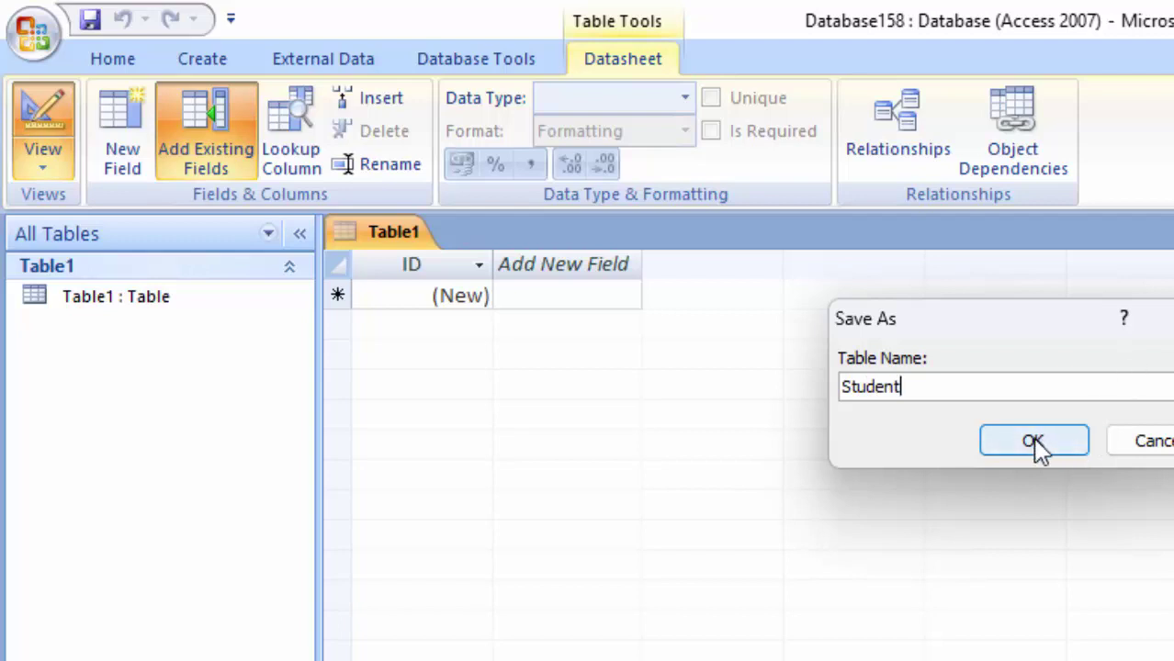
pyautogui.click(1036, 446)
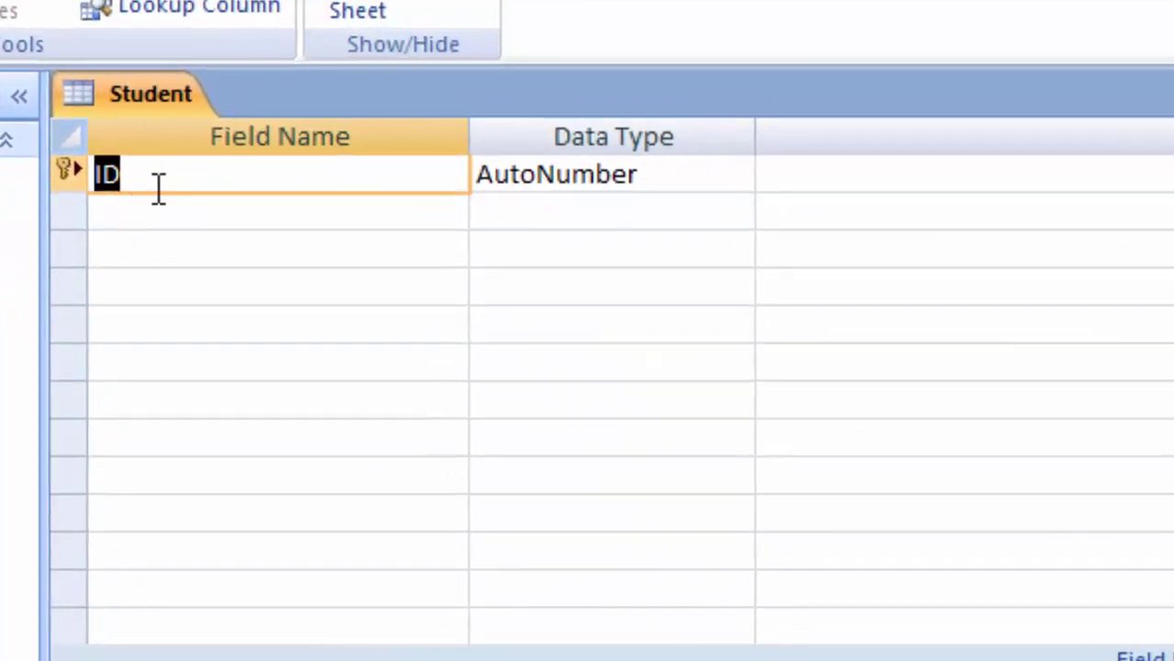
# Rename ID to Roll_number, add a Text field 'Name of Students', and save the table.
pyautogui.press('BackSpace')
pyautogui.write('Roll ')
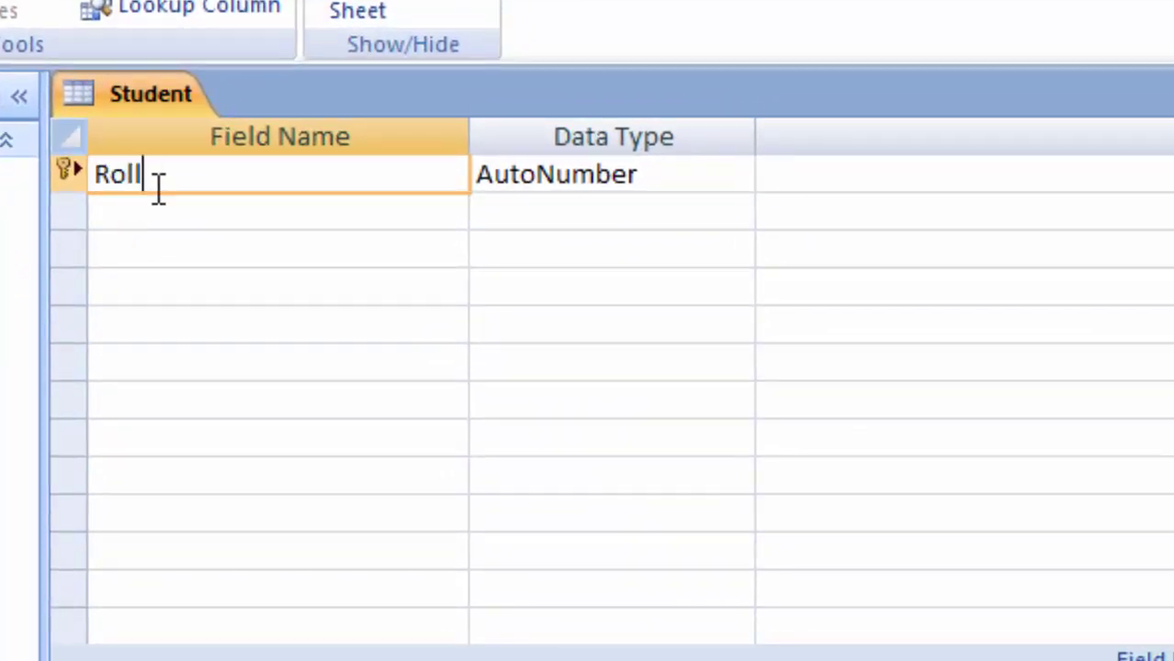
pyautogui.write('number')
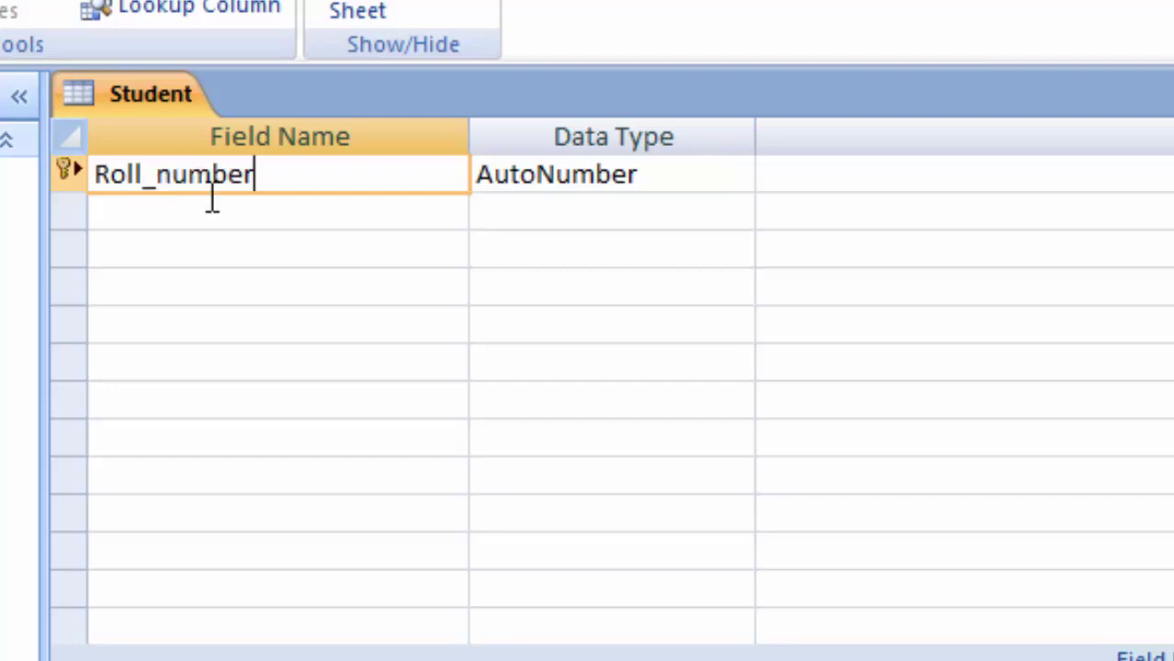
pyautogui.click(212, 198)
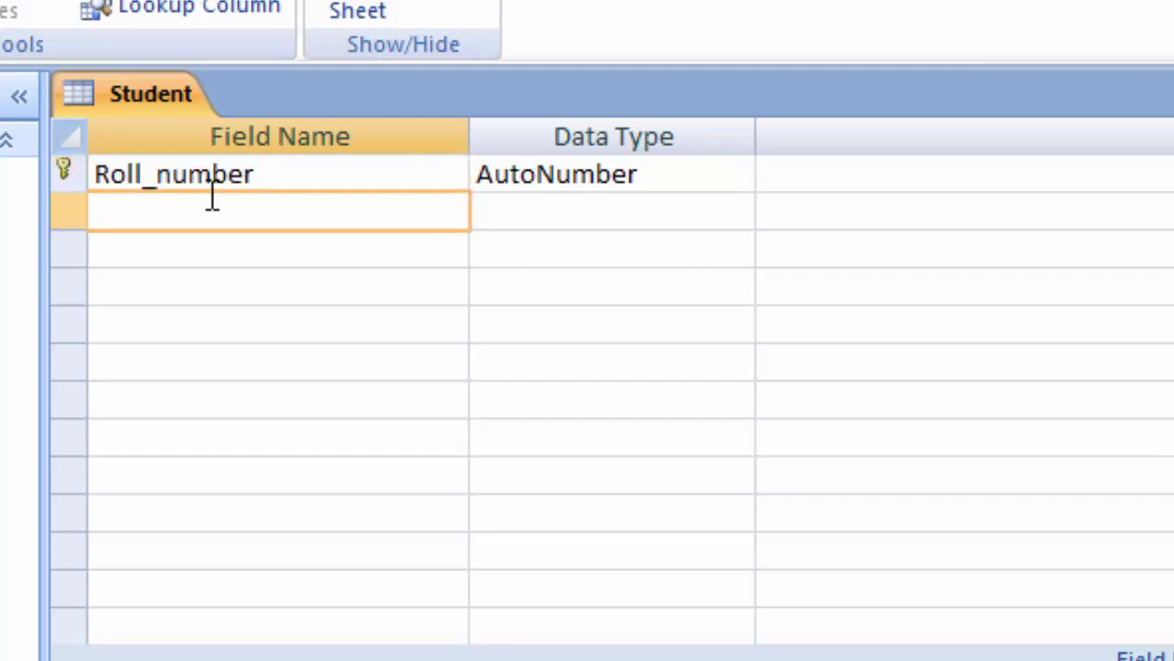
pyautogui.write('Name')
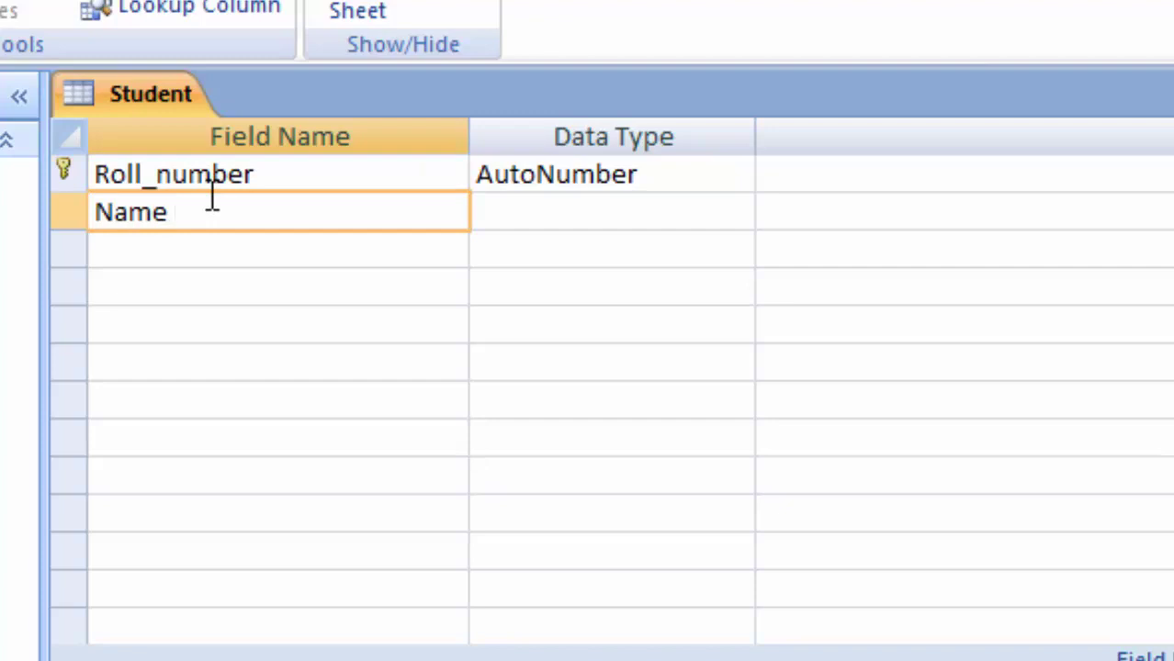
pyautogui.write(' of Stude')
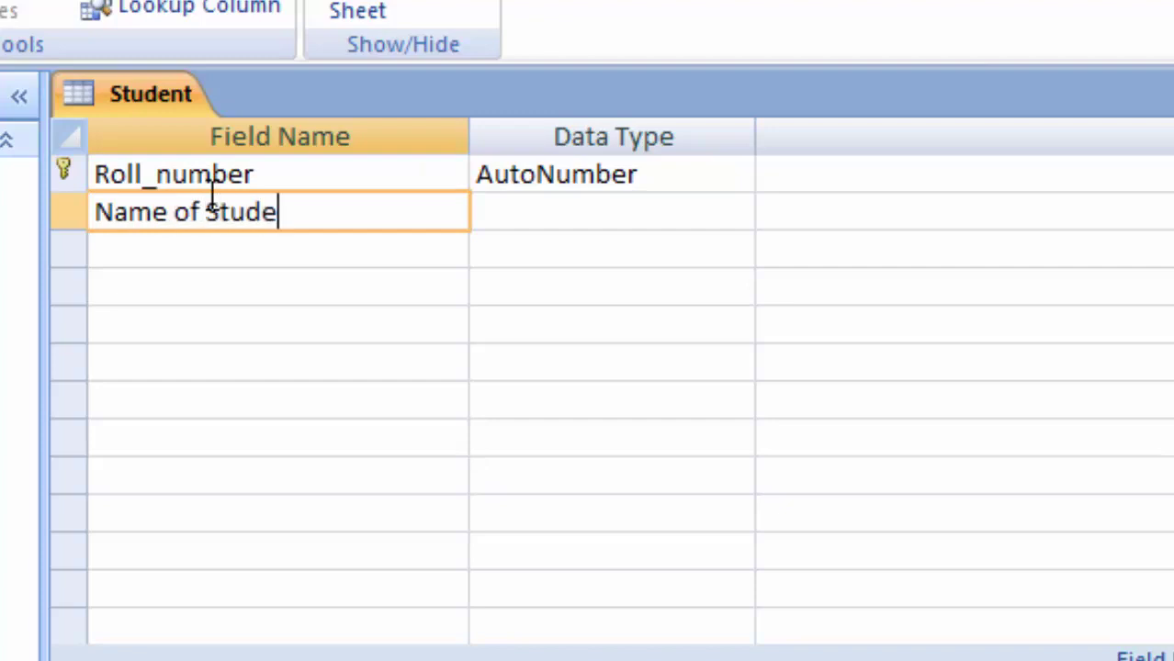
pyautogui.write('nts')
pyautogui.click(520, 210)
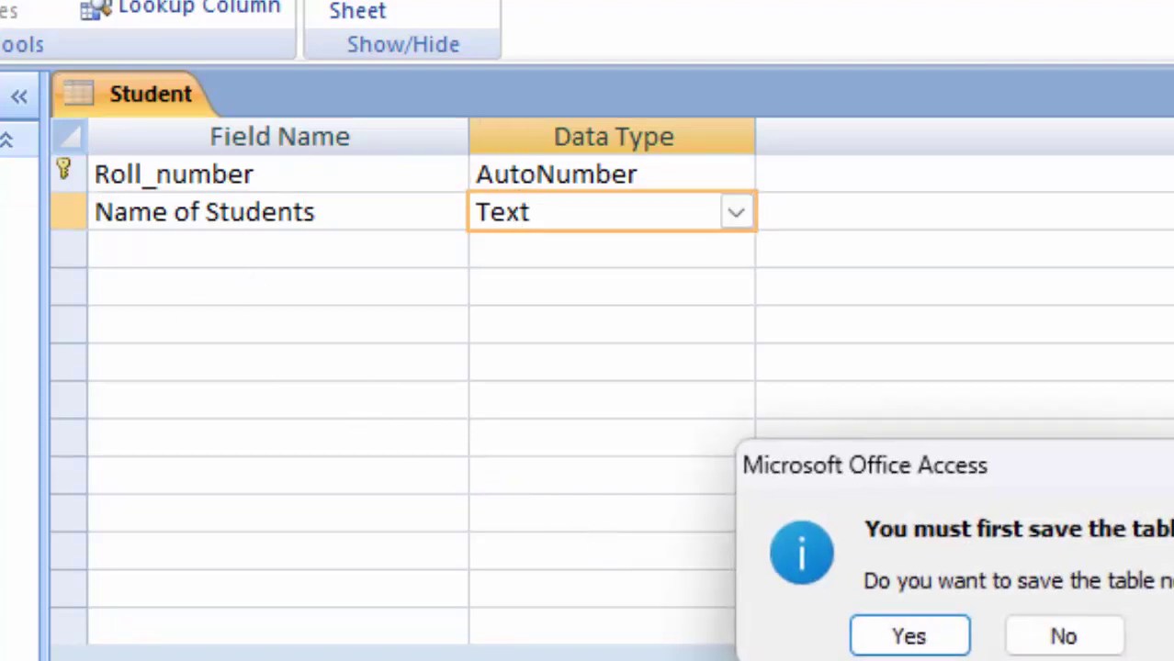
pyautogui.click(938, 641)
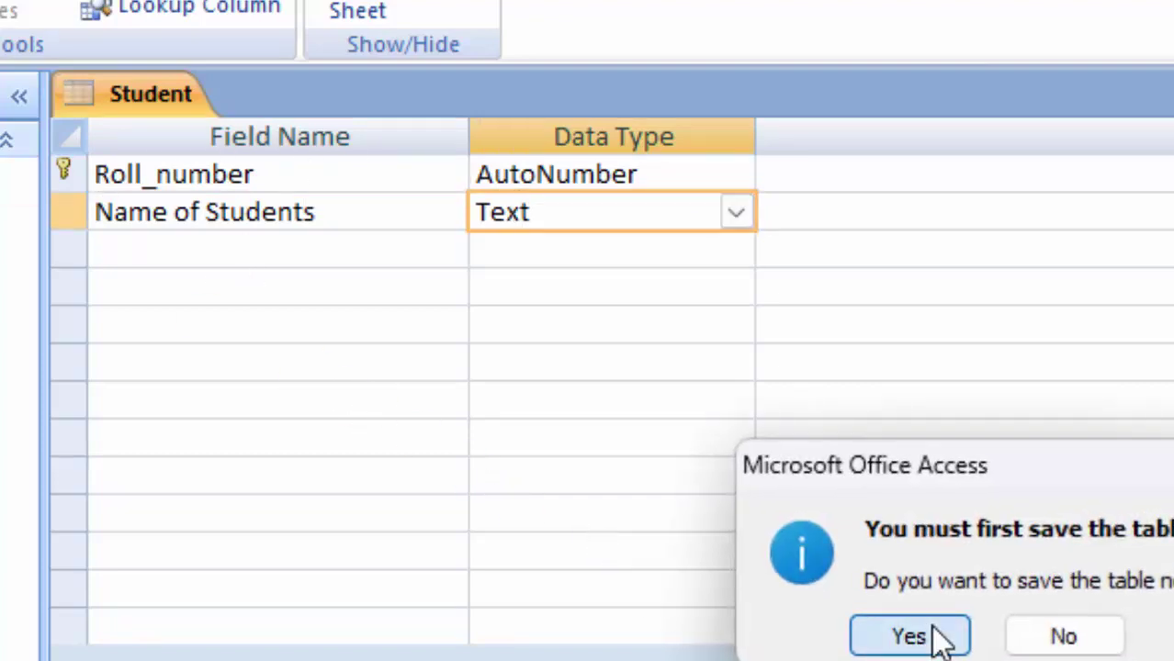
# Widen both columns and enter student names Ram, Shyam, Sachu and Raju.
pyautogui.moveTo(285, 138); pyautogui.dragTo(341, 189)
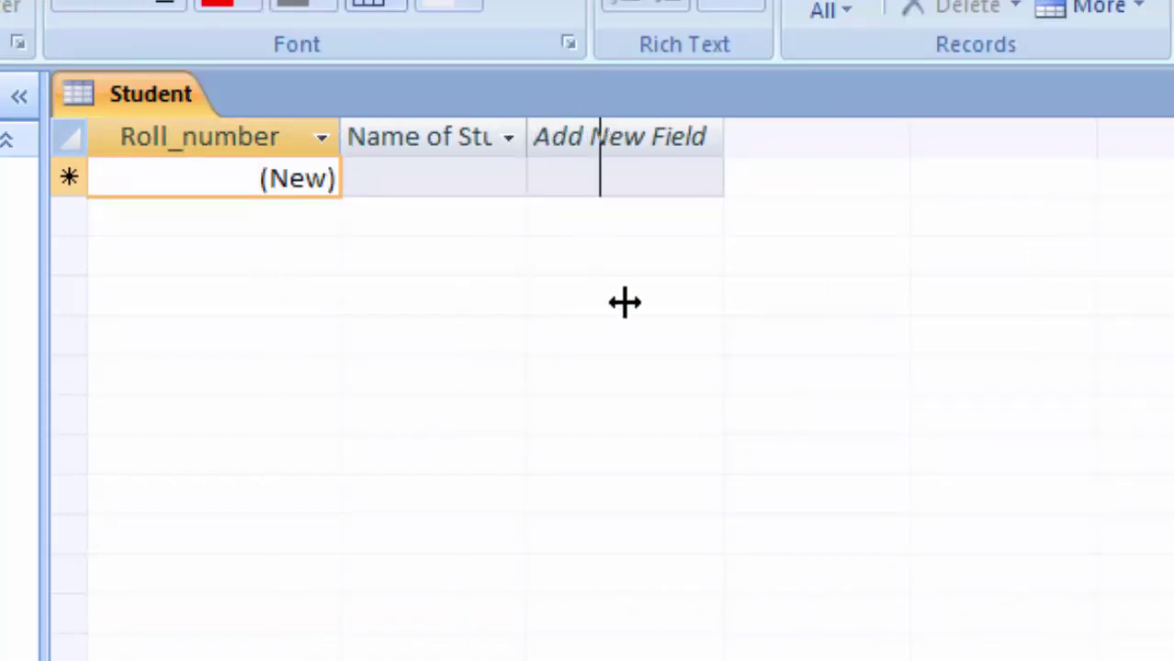
pyautogui.moveTo(539, 137); pyautogui.dragTo(613, 275)
pyautogui.click(493, 183)
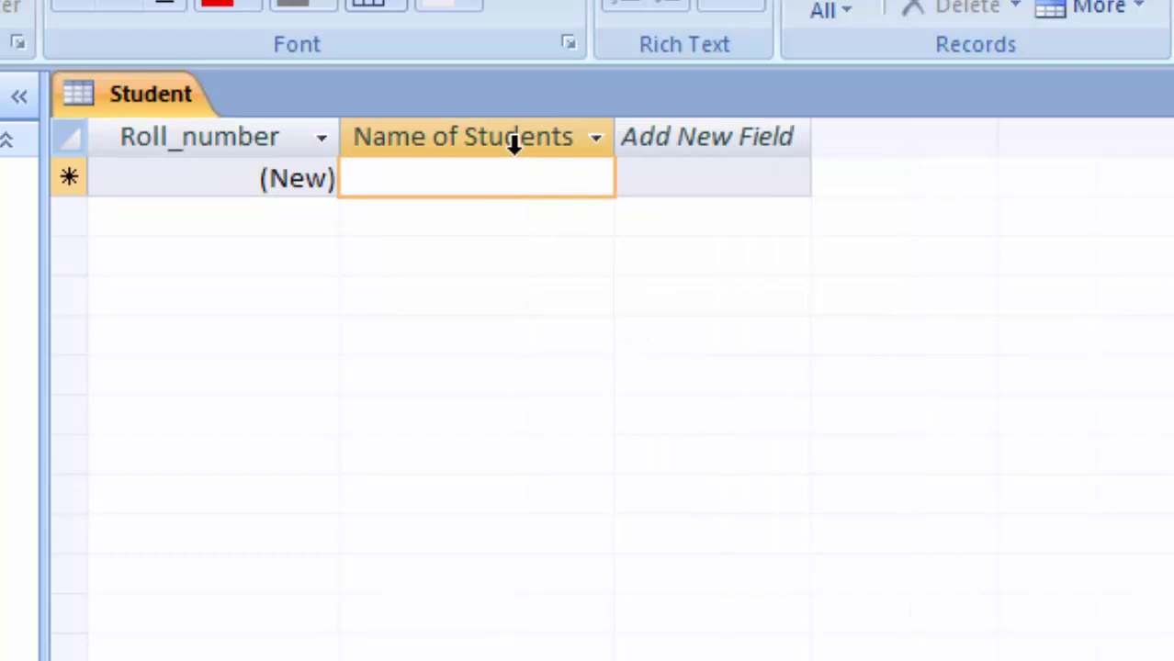
pyautogui.write('Ram')
pyautogui.press('Return')
pyautogui.press('Return')
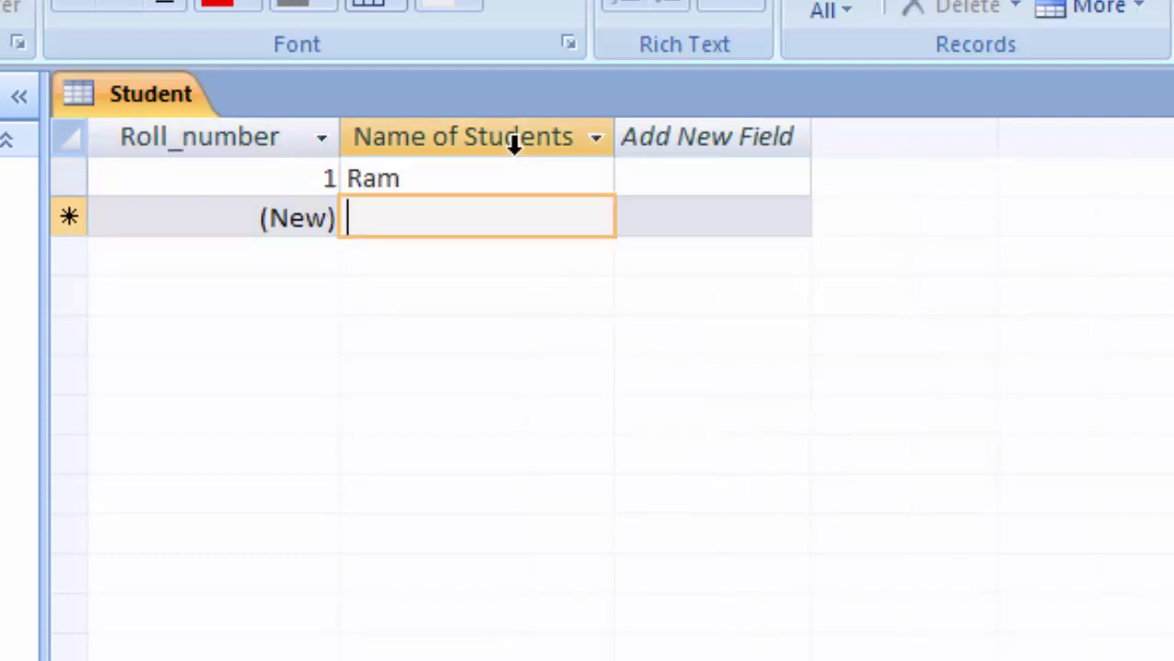
pyautogui.write('Shyam')
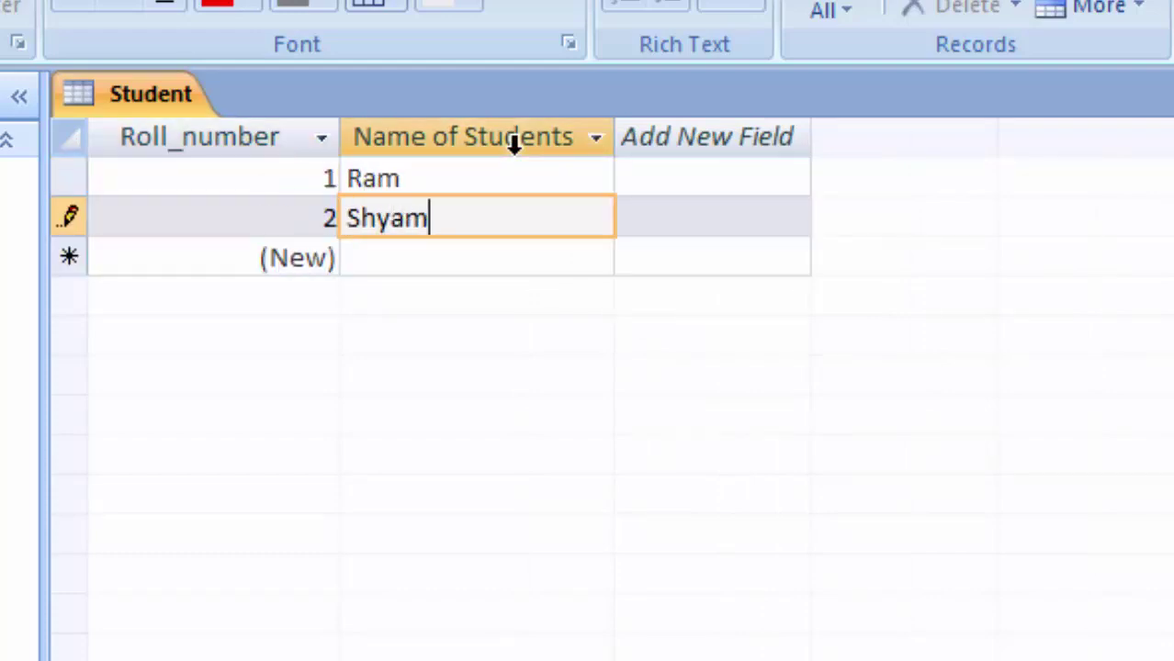
pyautogui.press('Return')
pyautogui.press('Return')
pyautogui.write('Sac')
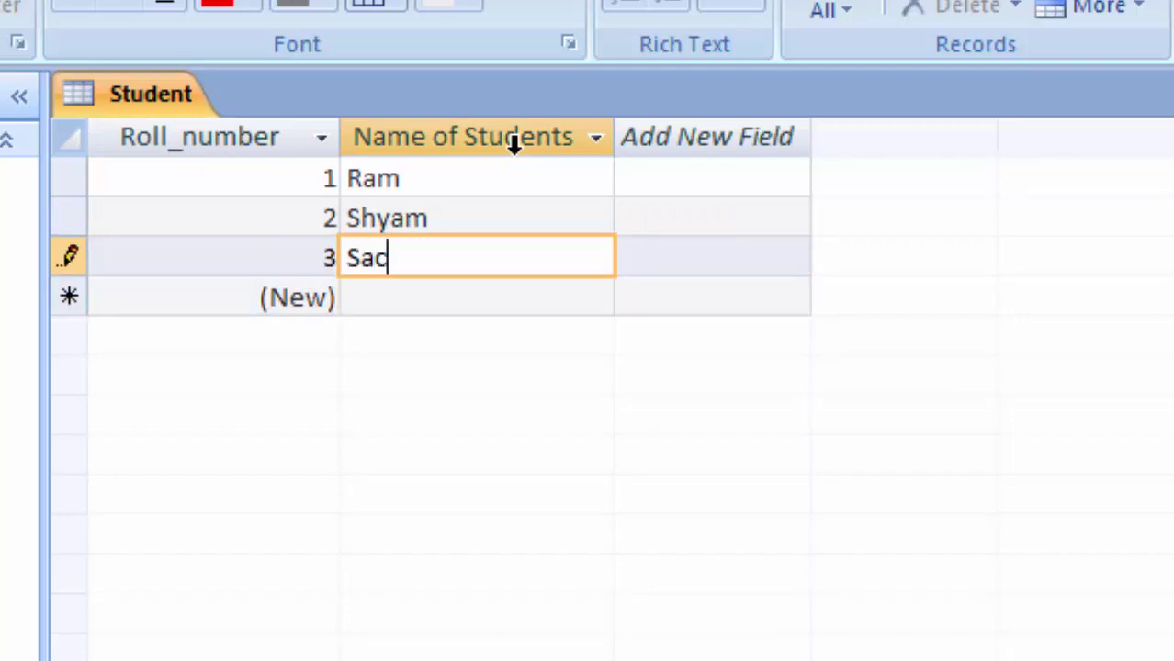
pyautogui.write('hu')
pyautogui.press('Return')
pyautogui.press('Return')
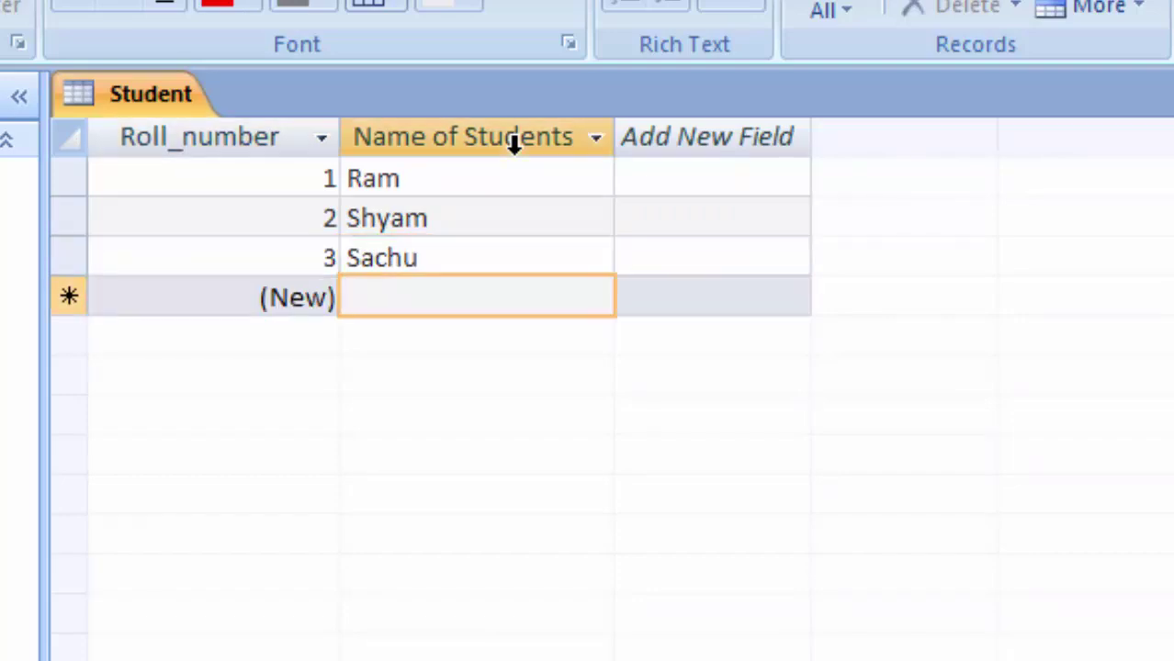
pyautogui.write('Raj')
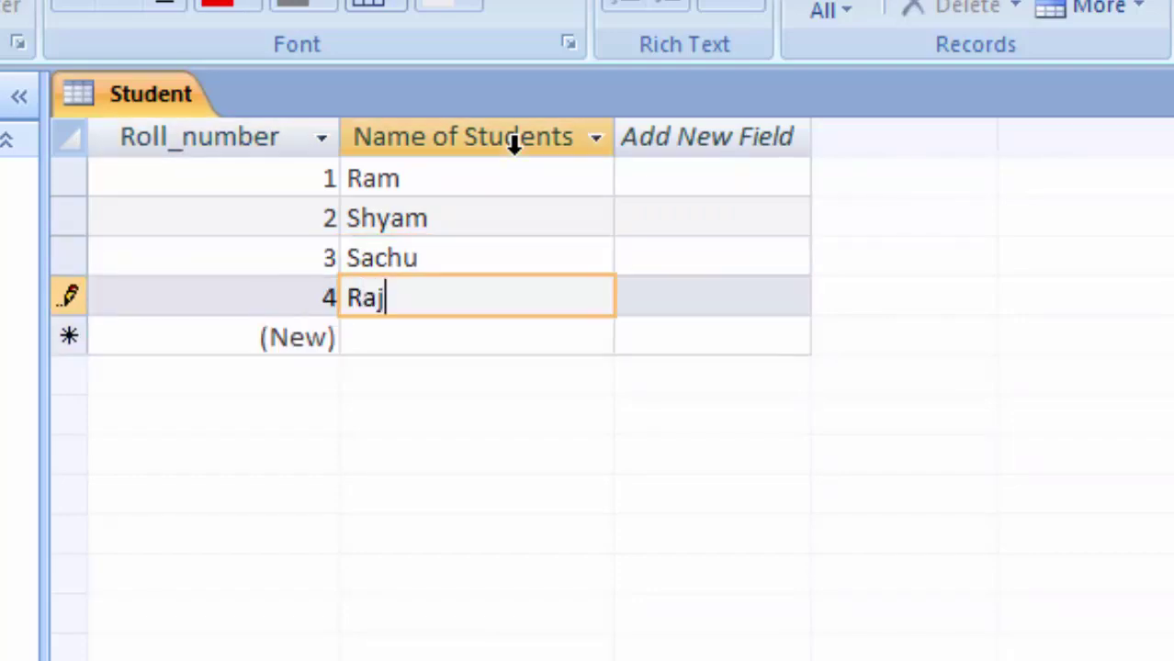
pyautogui.write('u')
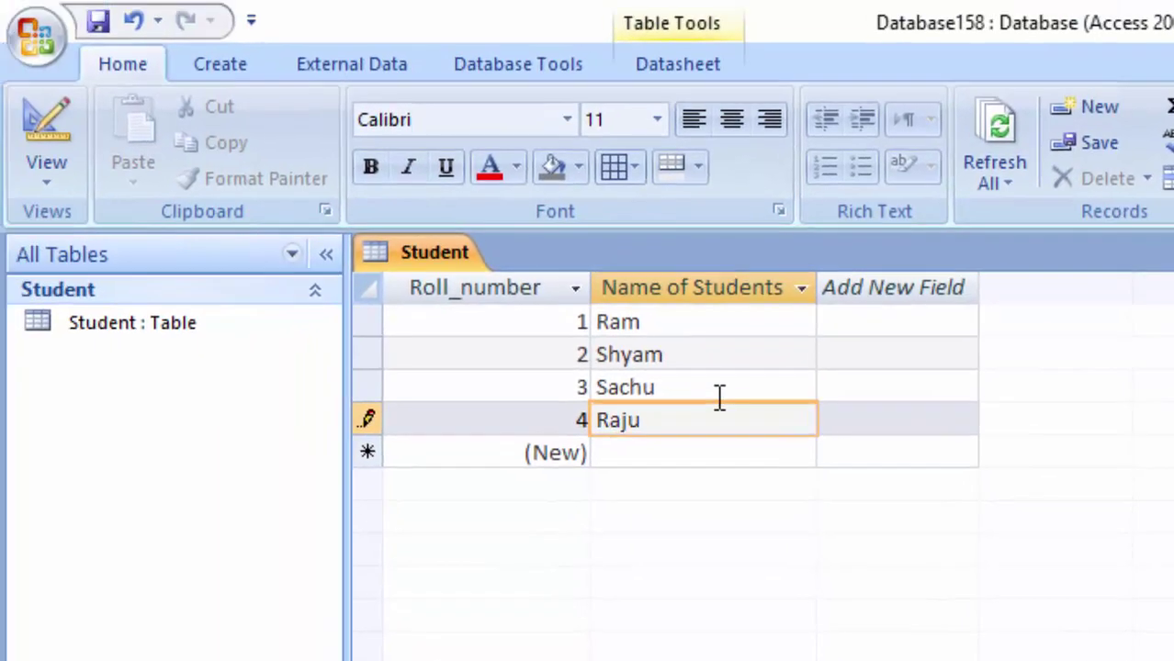
# Correct Sachu to Sachin, save the records, and start closing the Student table.
pyautogui.click(719, 397)
pyautogui.write('in')
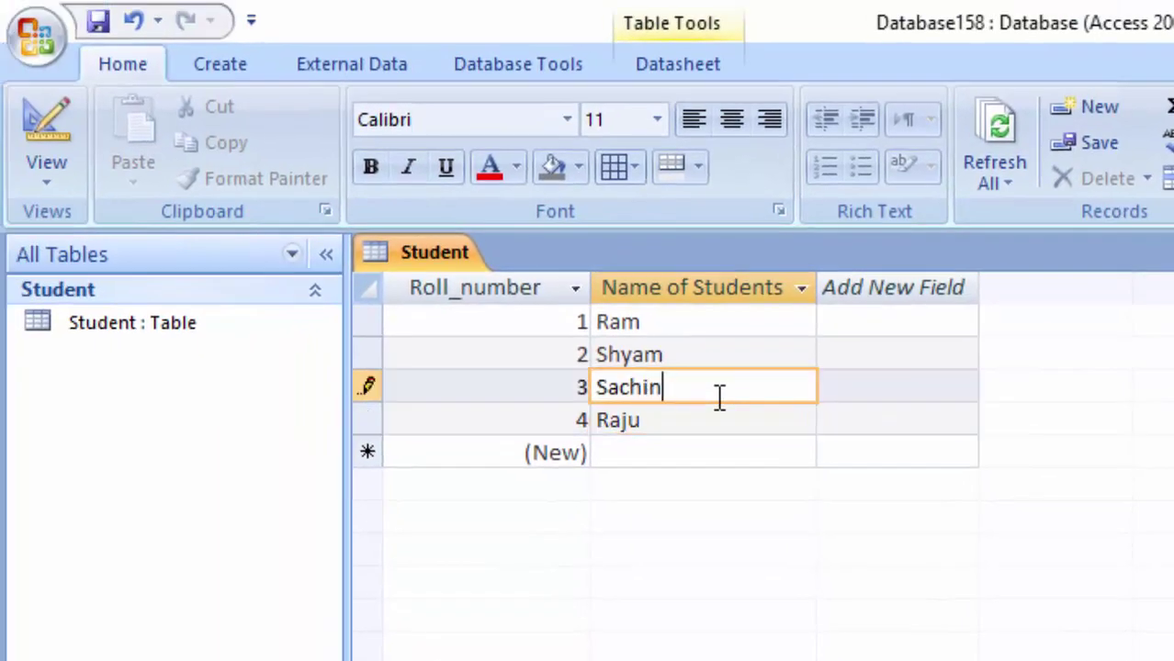
pyautogui.click(662, 449)
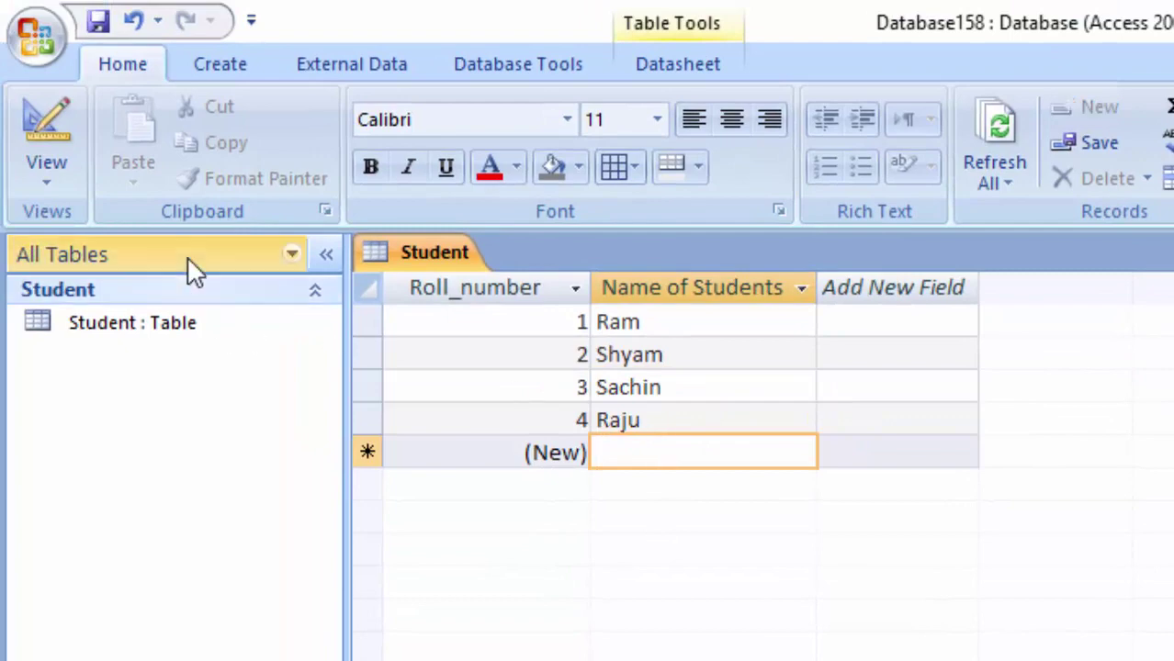
pyautogui.rightClick(450, 250)
pyautogui.click(479, 265)
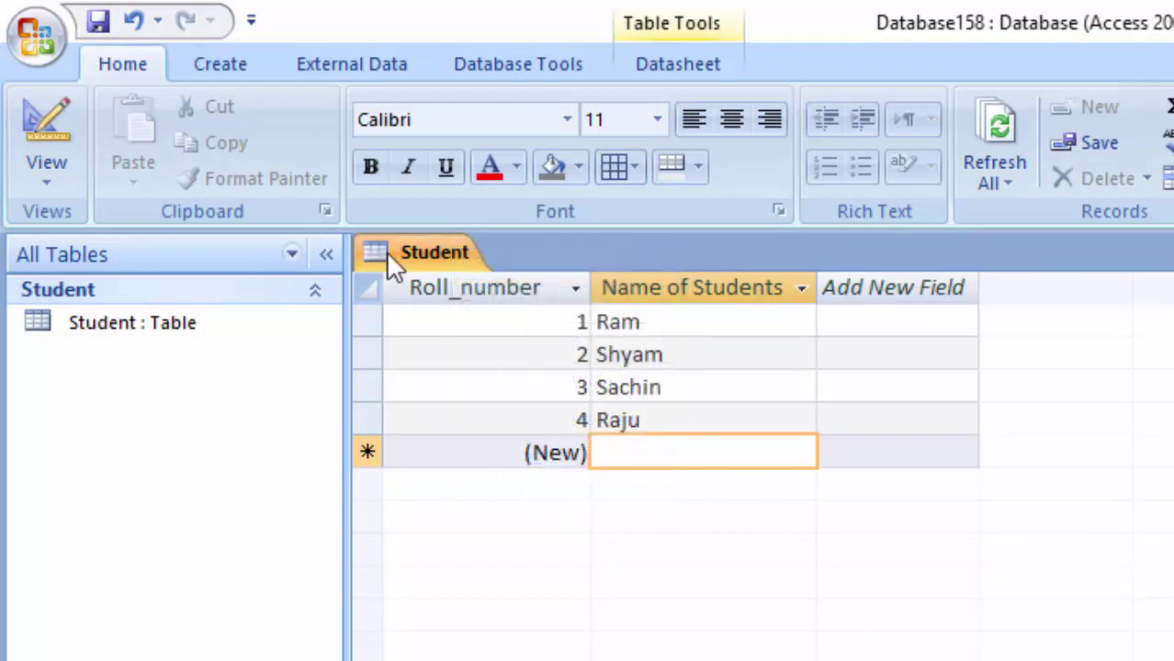
pyautogui.rightClick(422, 257)
# Close Student and create a new table saved as Result in Design View.
pyautogui.click(446, 304)
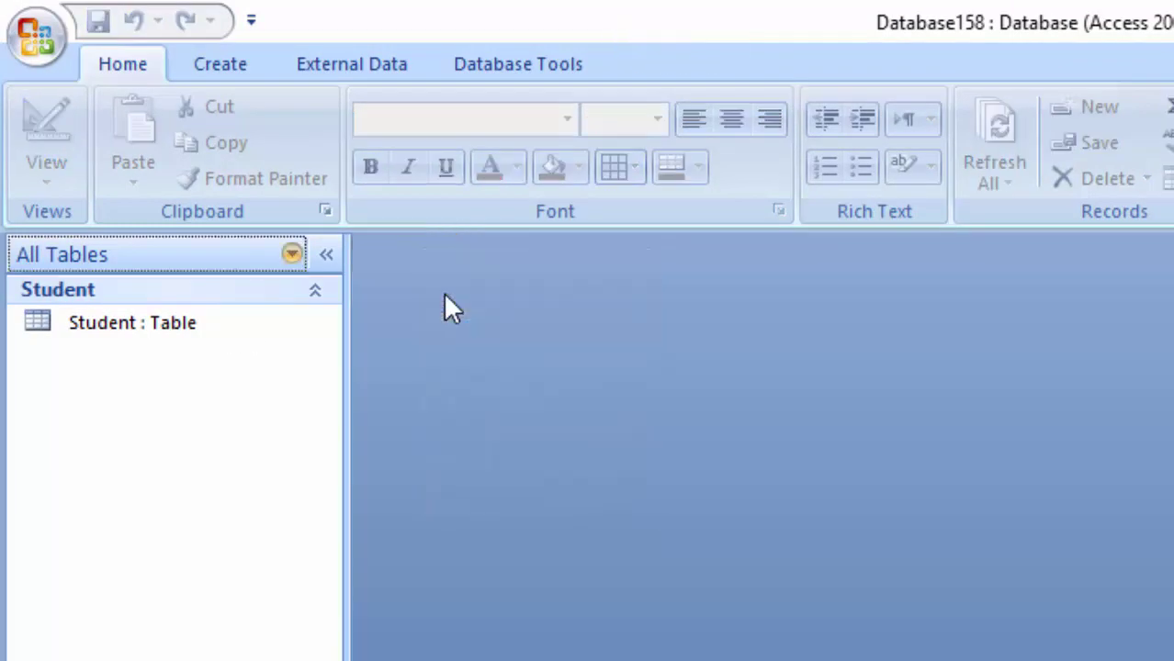
pyautogui.click(216, 62)
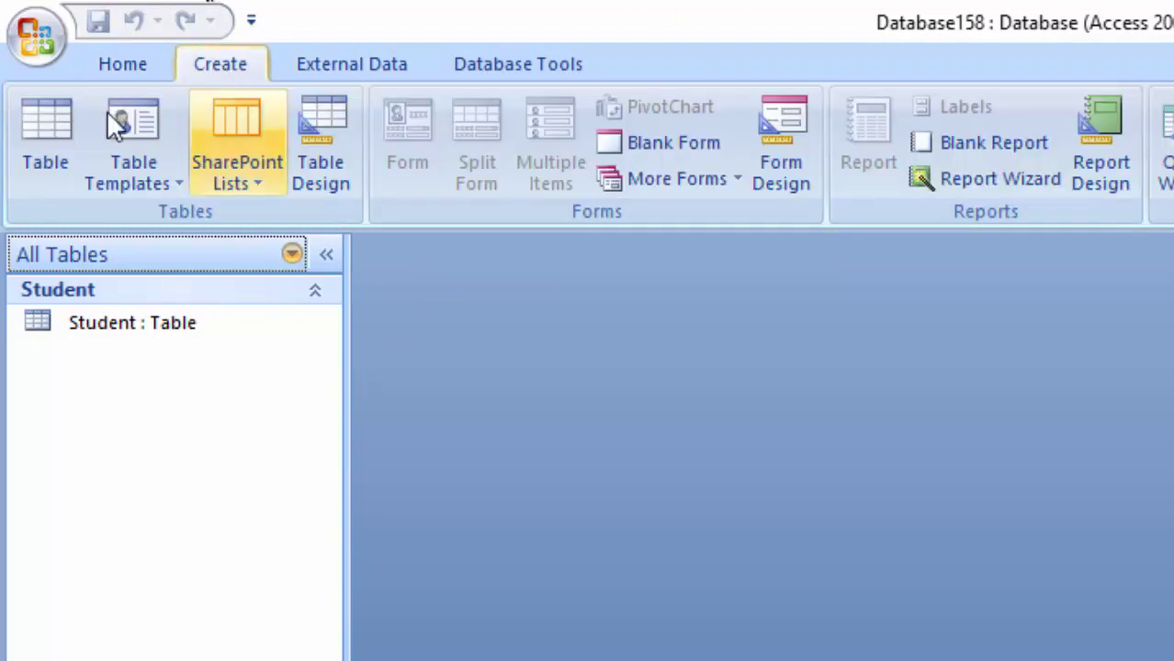
pyautogui.click(64, 119)
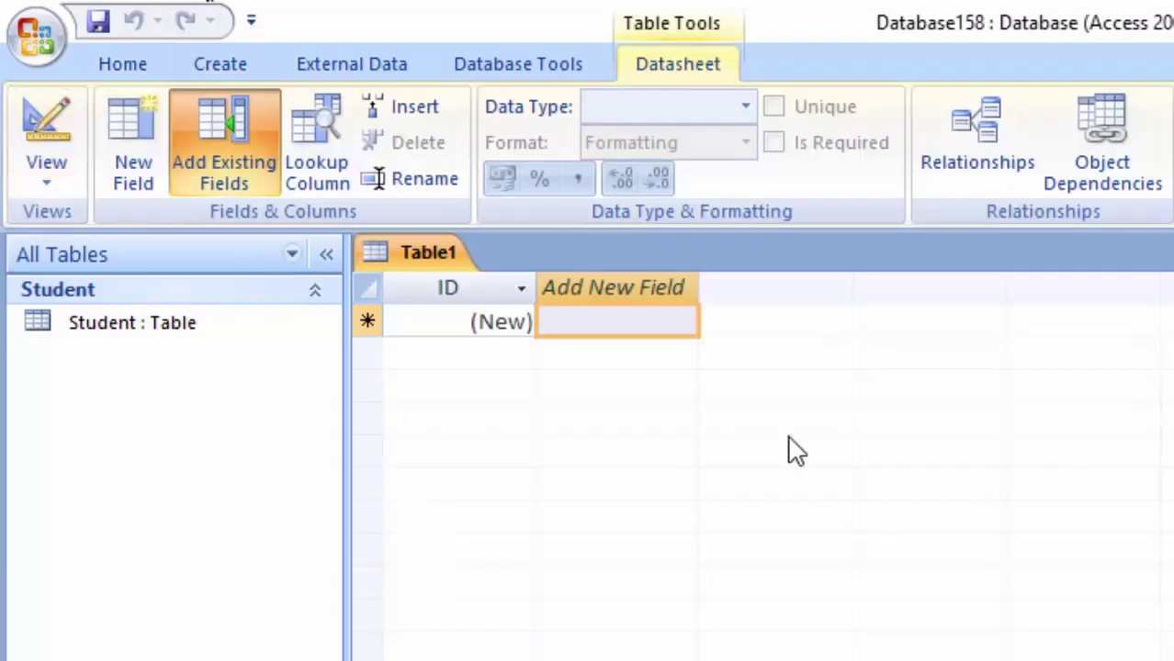
pyautogui.click(23, 125)
pyautogui.press('BackSpace')
pyautogui.write('Result')
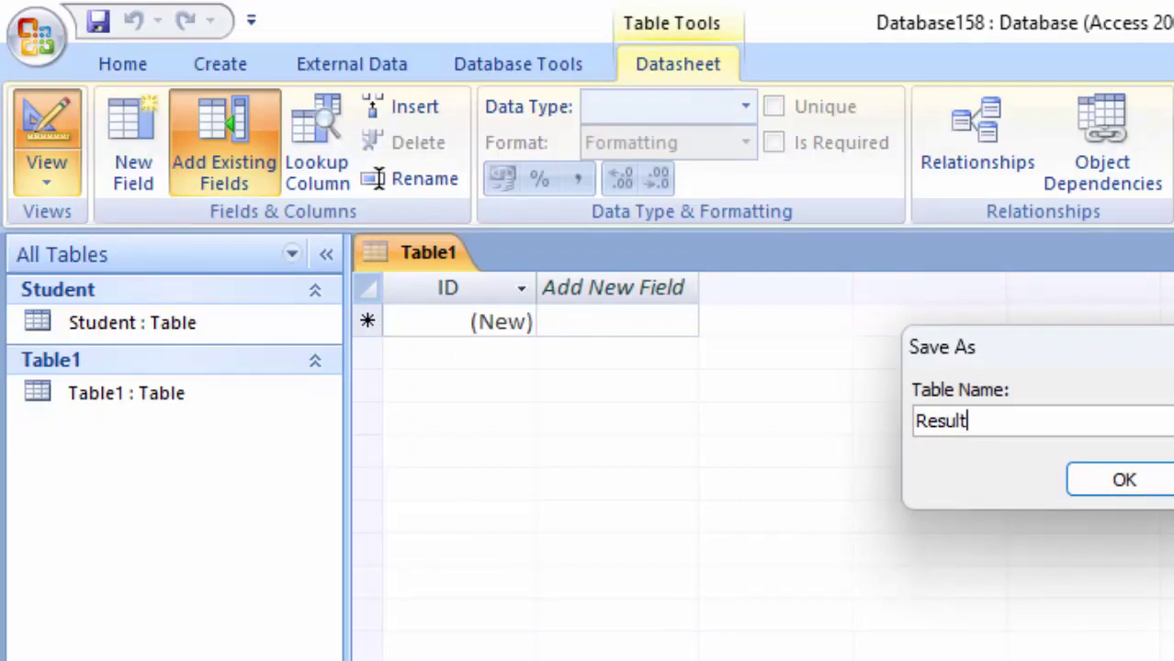
pyautogui.press('Return')
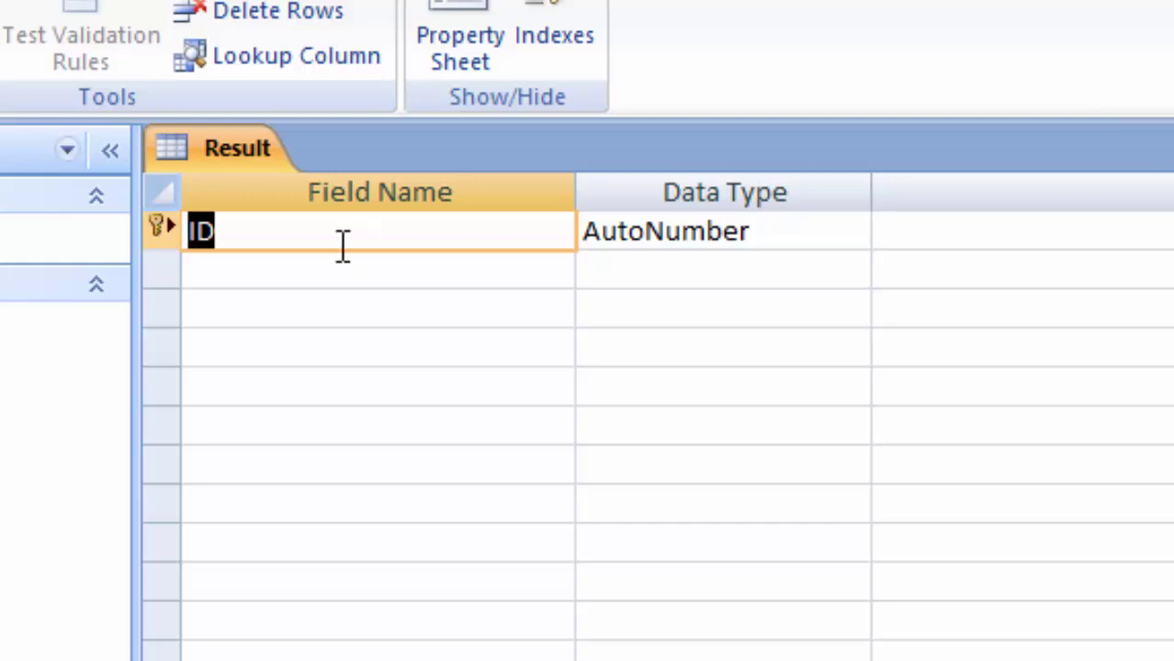
# Define fields Registration_number, Roll_number (Number) and Class (Text), then view the datasheet.
pyautogui.press('BackSpace')
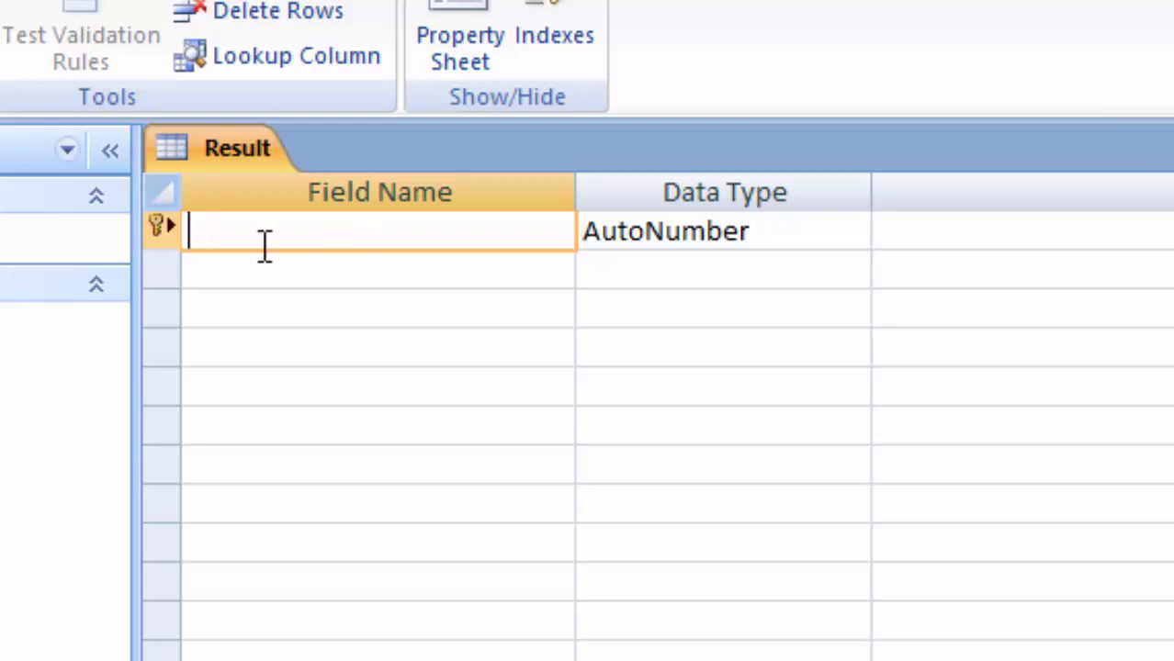
pyautogui.write('Registrat')
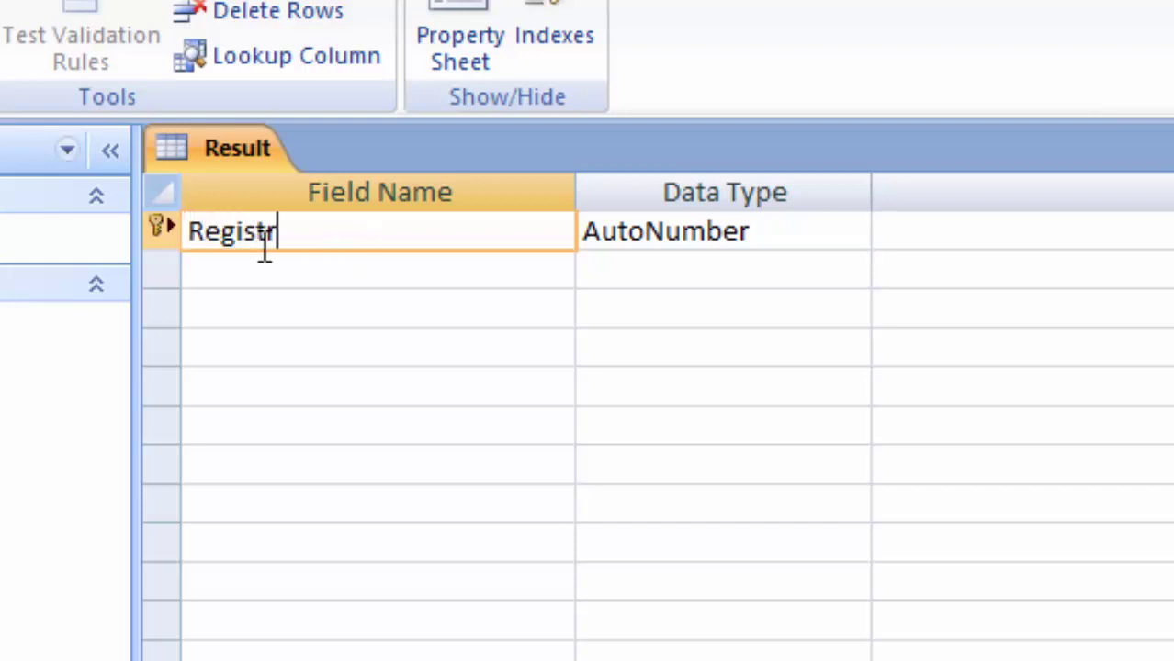
pyautogui.write('ion')
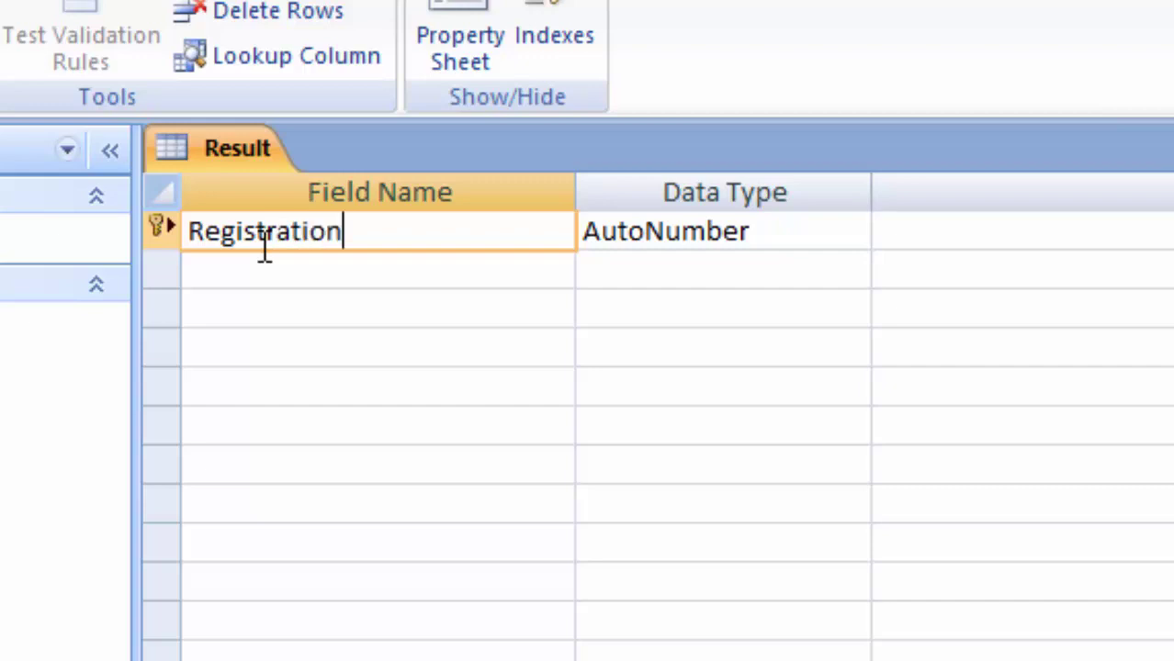
pyautogui.write('_number')
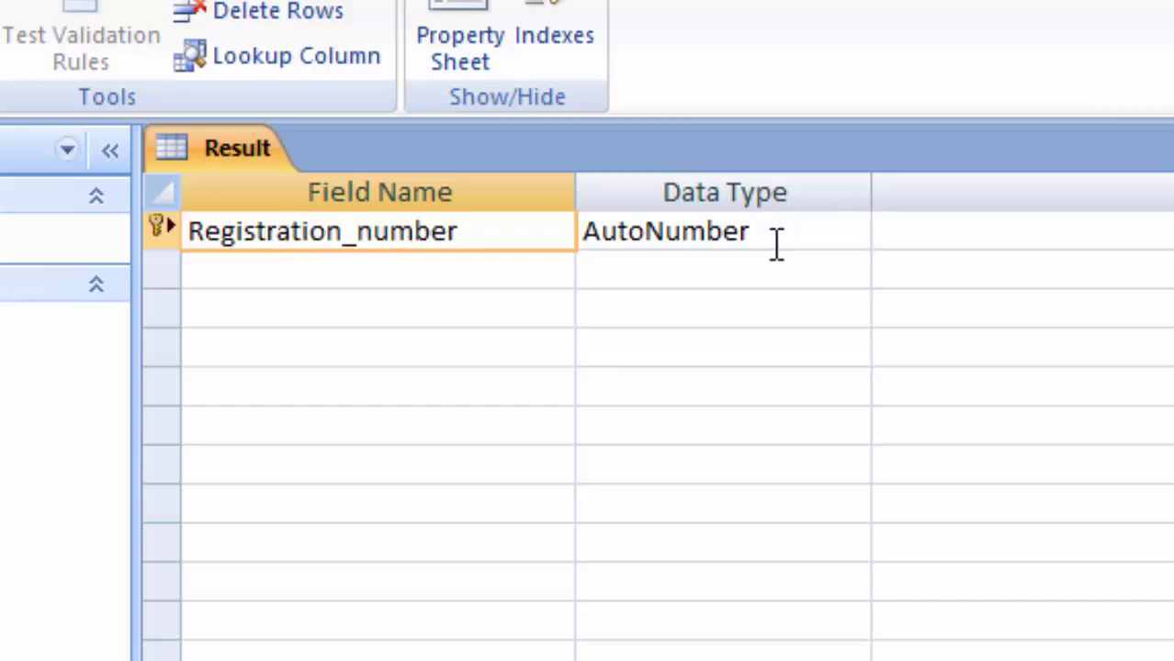
pyautogui.click(443, 269)
pyautogui.write('Roll_')
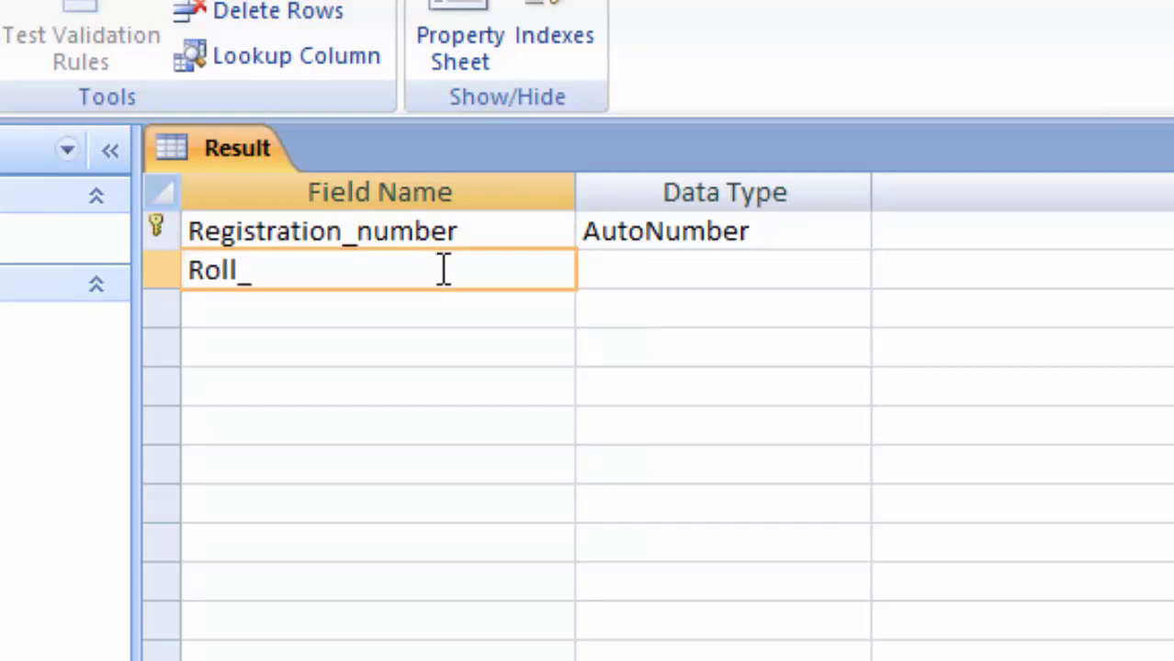
pyautogui.write('number')
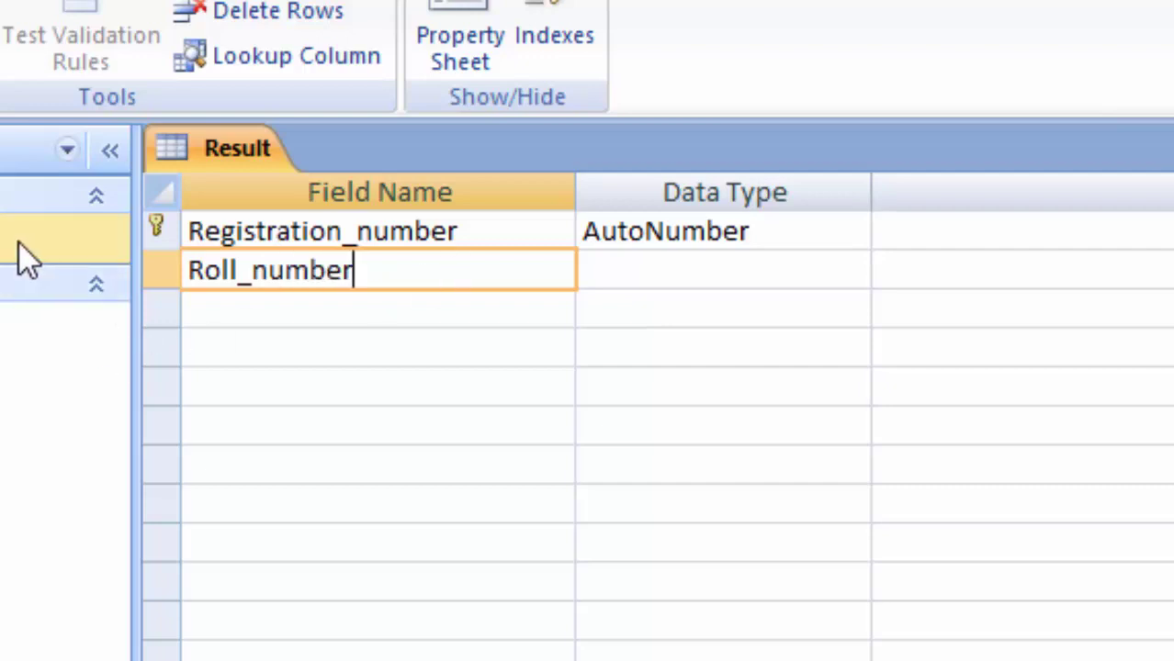
pyautogui.click(798, 266)
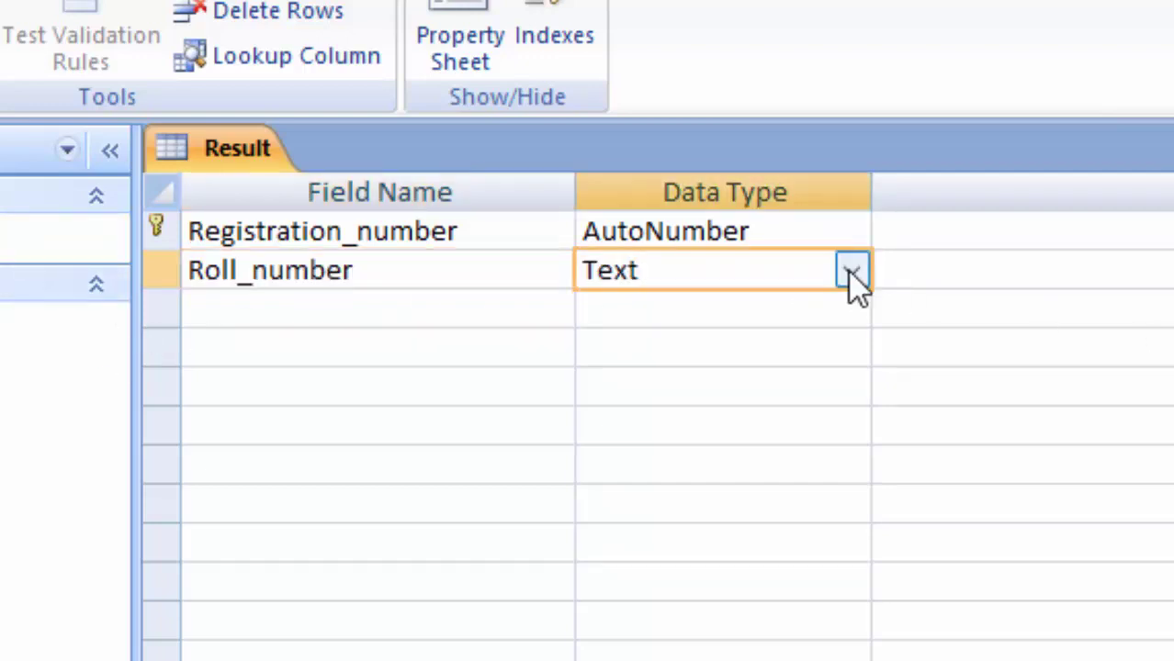
pyautogui.click(849, 272)
pyautogui.click(762, 390)
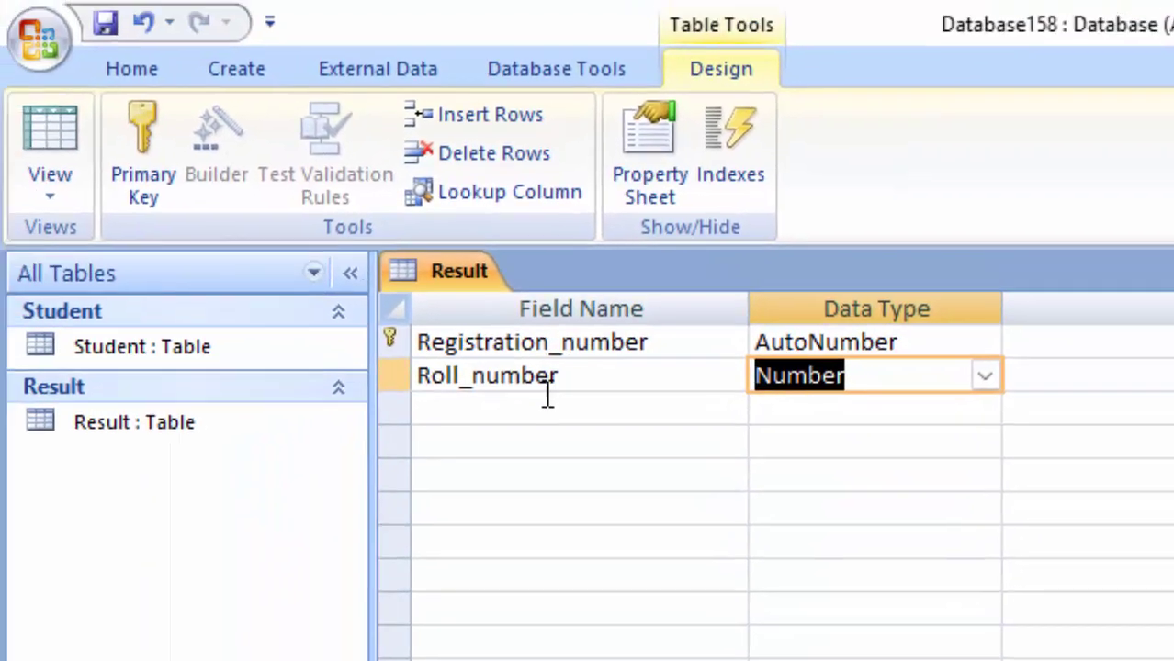
pyautogui.click(542, 405)
pyautogui.click(412, 335)
pyautogui.write('Class')
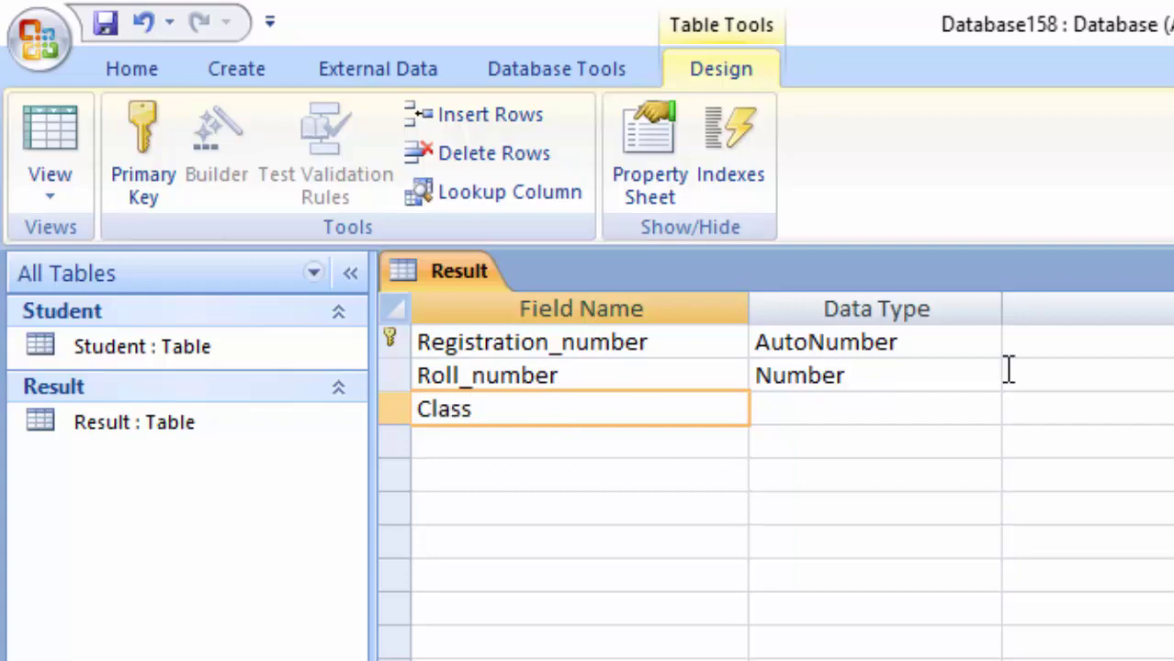
pyautogui.click(935, 410)
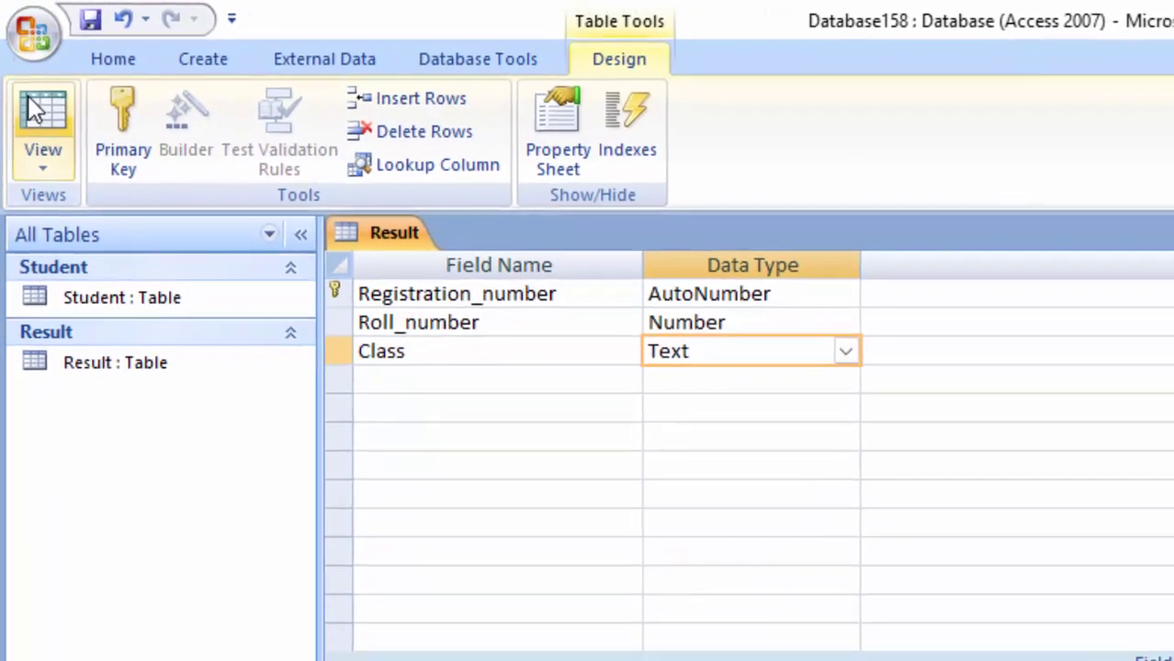
pyautogui.click(33, 109)
# Save the Result table and widen the Registration_number and Roll_number columns.
pyautogui.click(860, 552)
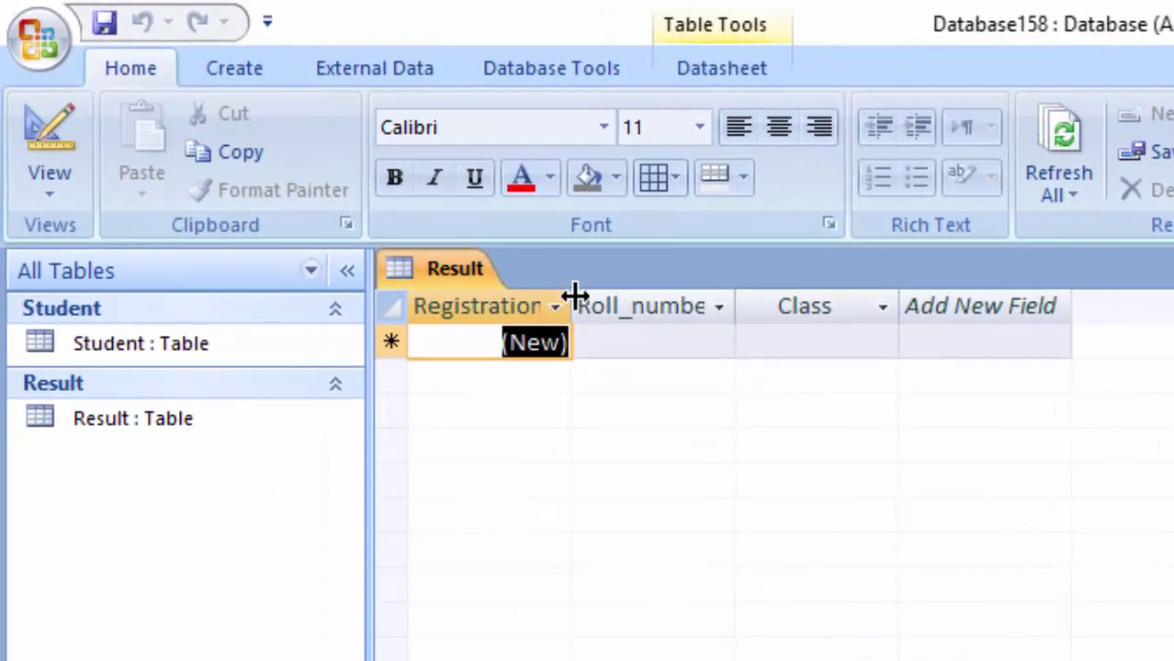
pyautogui.moveTo(429, 229); pyautogui.dragTo(490, 284)
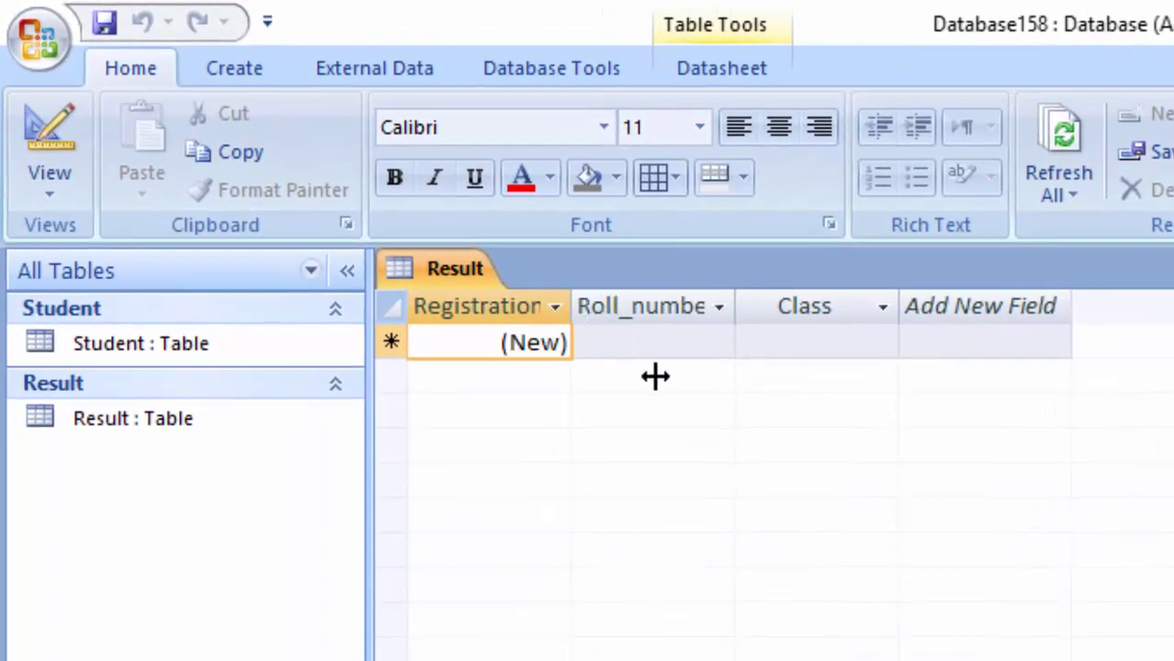
pyautogui.moveTo(655, 376); pyautogui.dragTo(653, 367)
pyautogui.moveTo(814, 312); pyautogui.dragTo(880, 386)
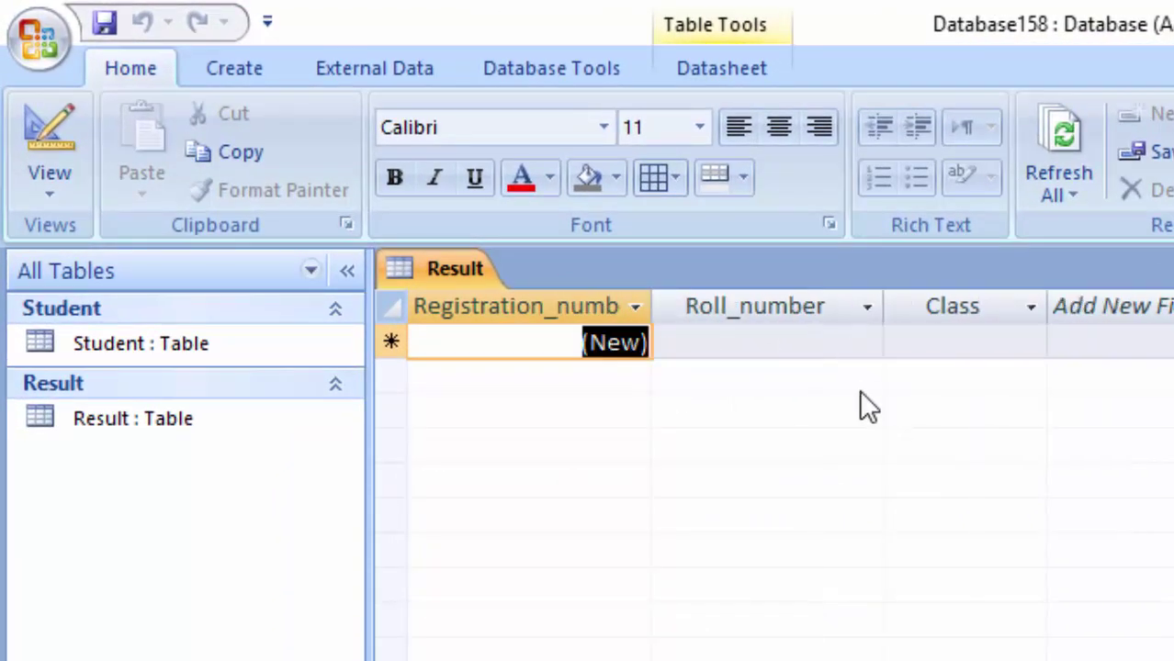
pyautogui.click(828, 343)
pyautogui.press('Tab')
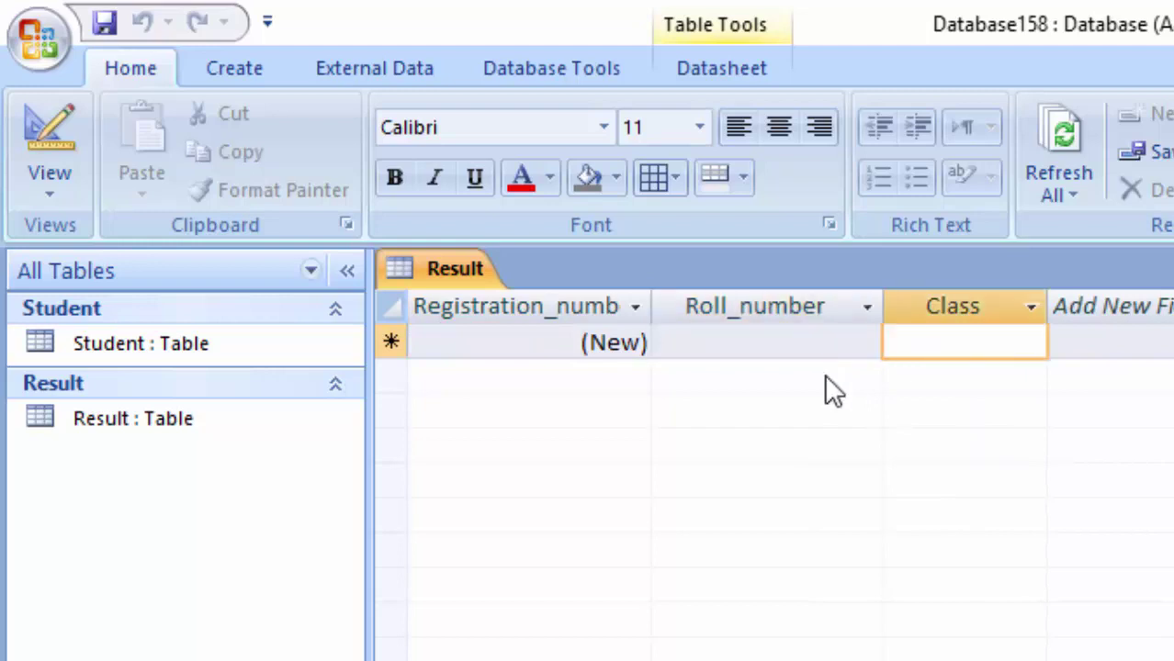
# Enter records with Roll_number 1, 2 and 3, each in Class 12.
pyautogui.click(822, 349)
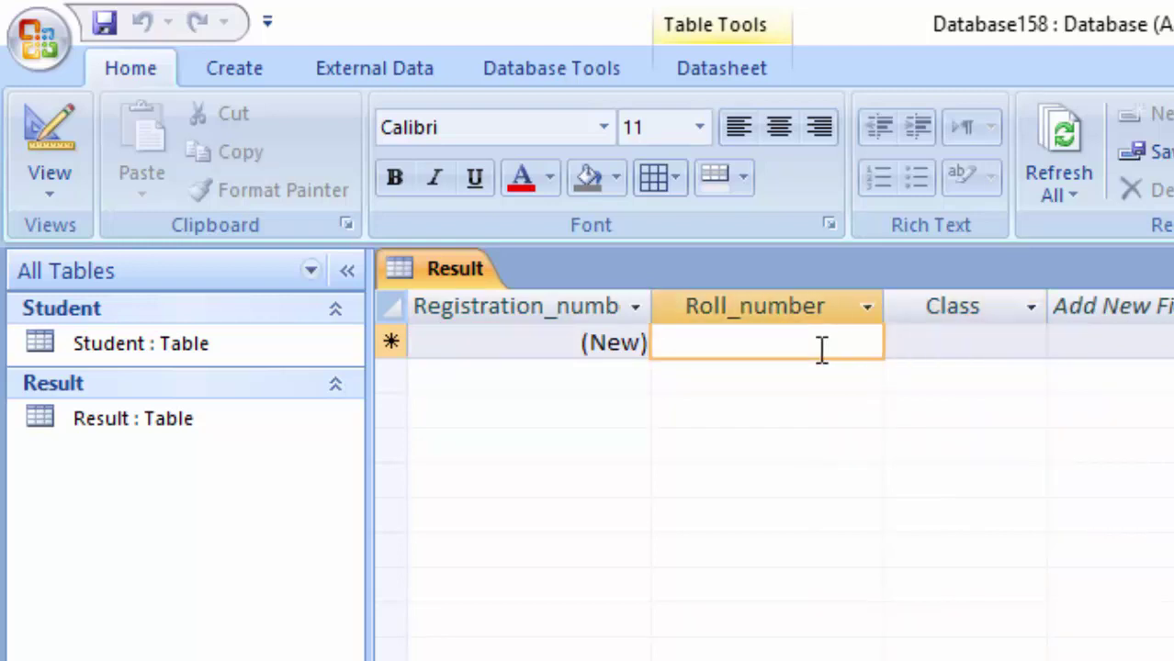
pyautogui.write('1')
pyautogui.press('Tab')
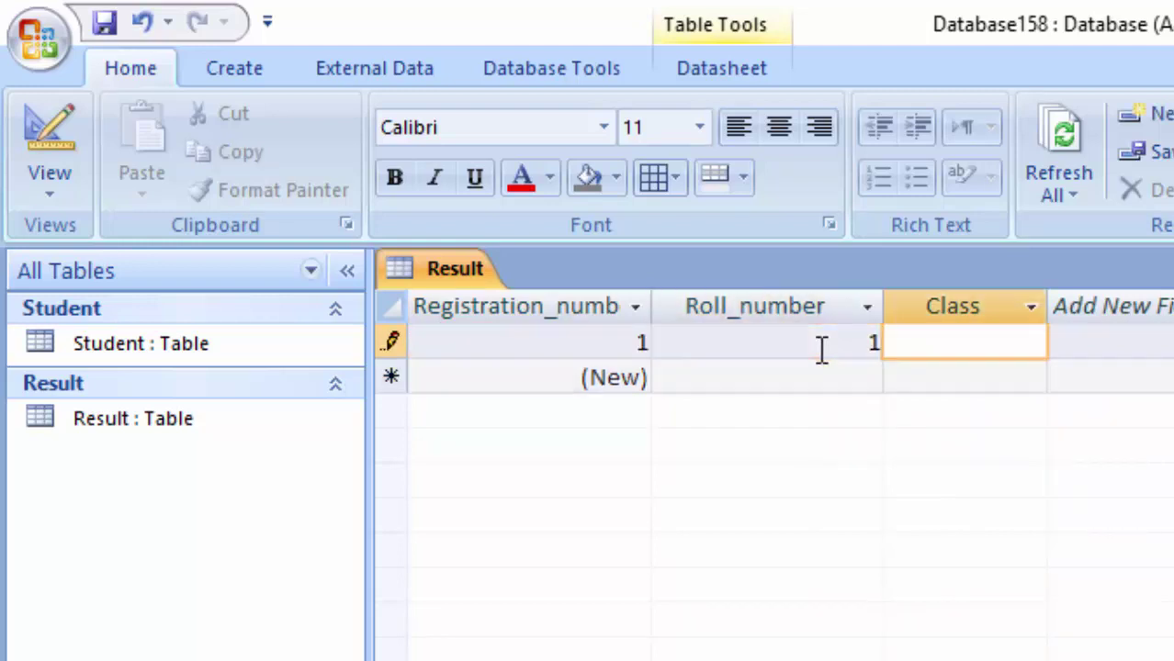
pyautogui.write('12')
pyautogui.press('Tab')
pyautogui.press('Tab')
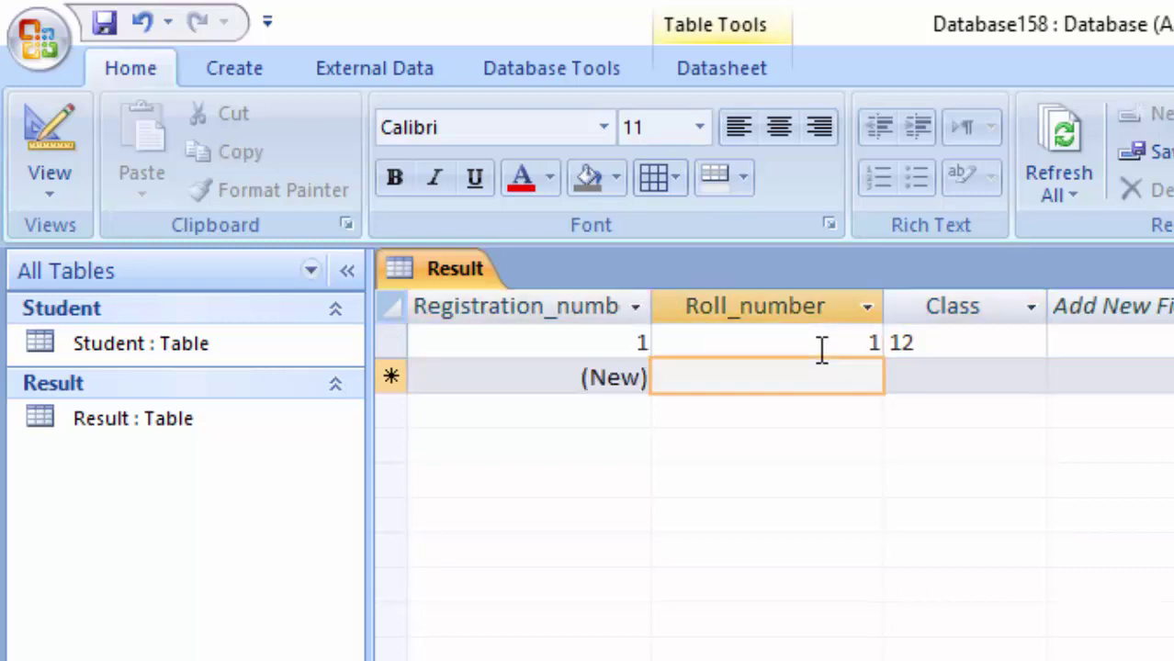
pyautogui.press('Tab')
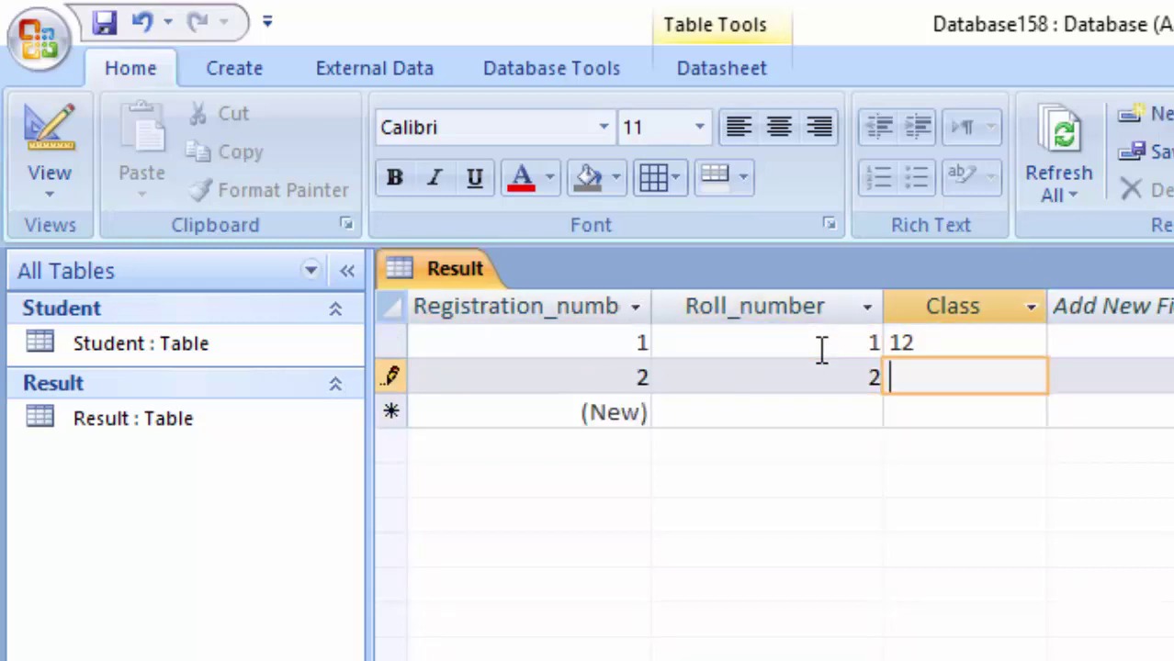
pyautogui.write('12')
pyautogui.press('Tab')
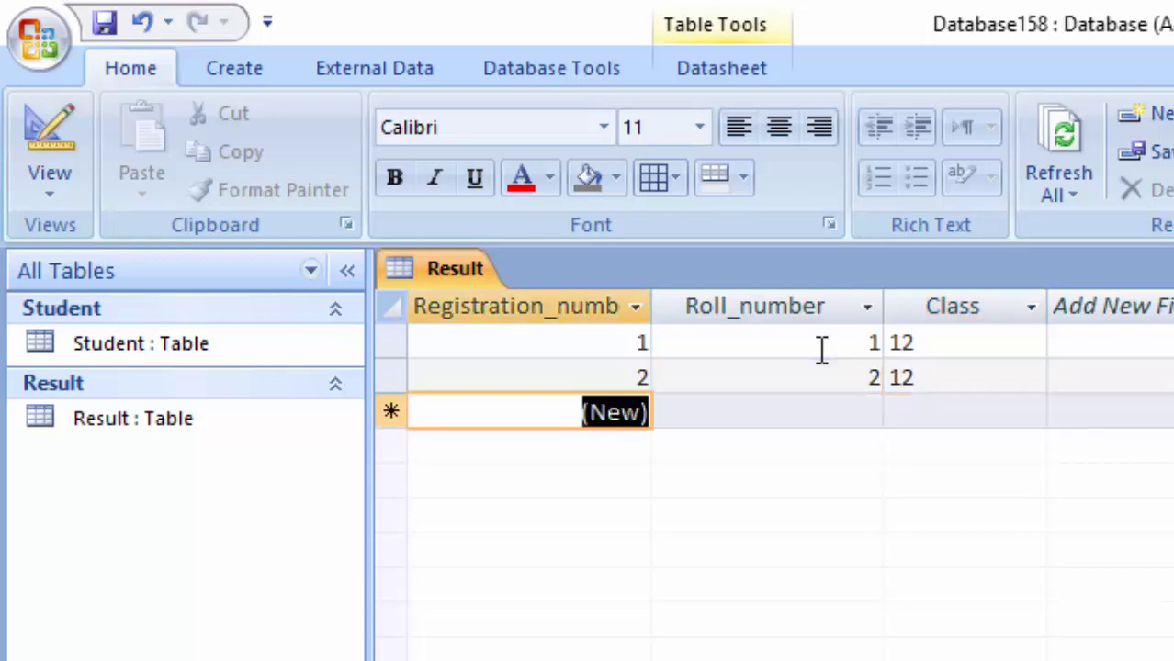
pyautogui.press('Tab')
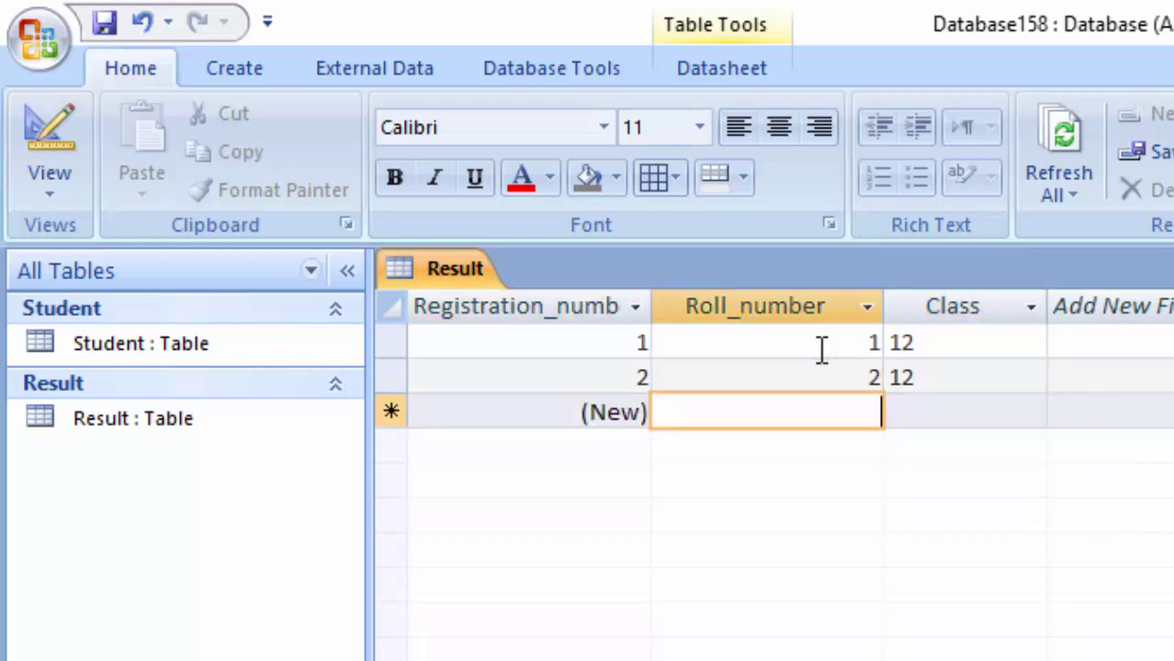
pyautogui.write('3')
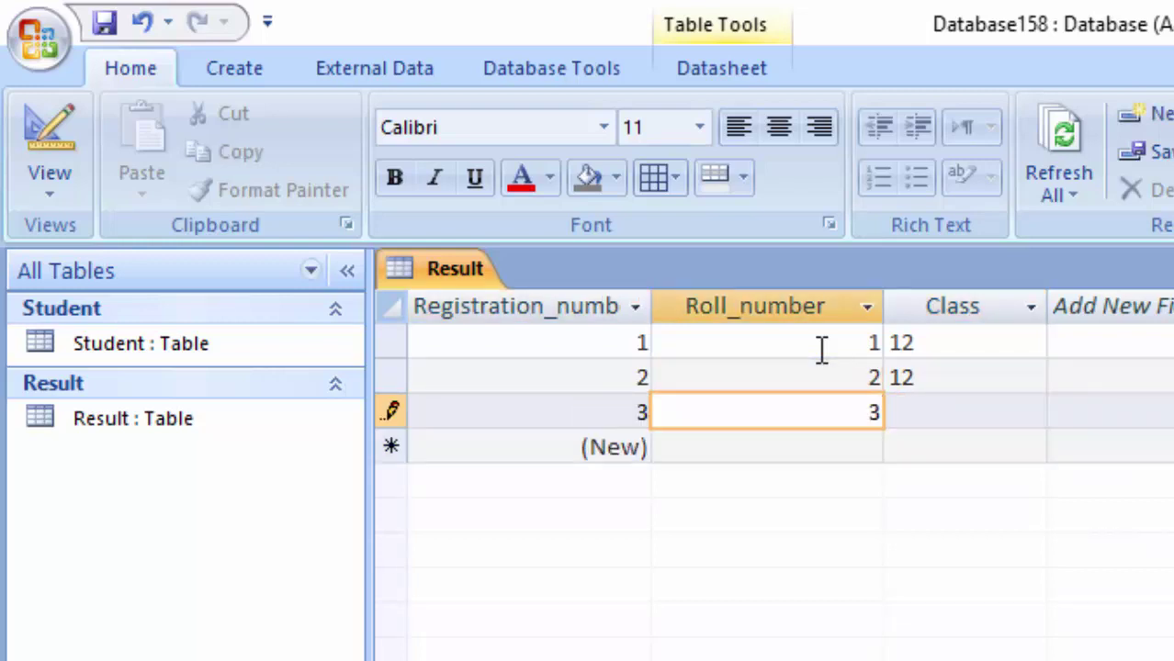
pyautogui.press('Tab')
pyautogui.write('12')
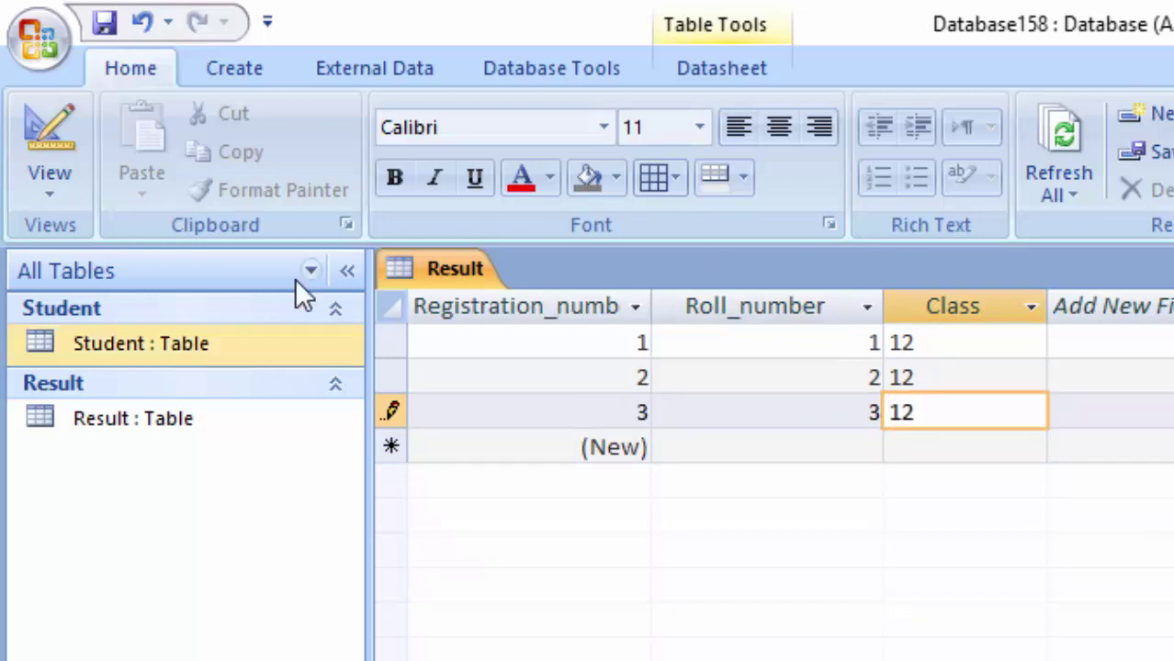
# Close the Result table, saving its layout changes.
pyautogui.rightClick(418, 277)
pyautogui.click(504, 336)
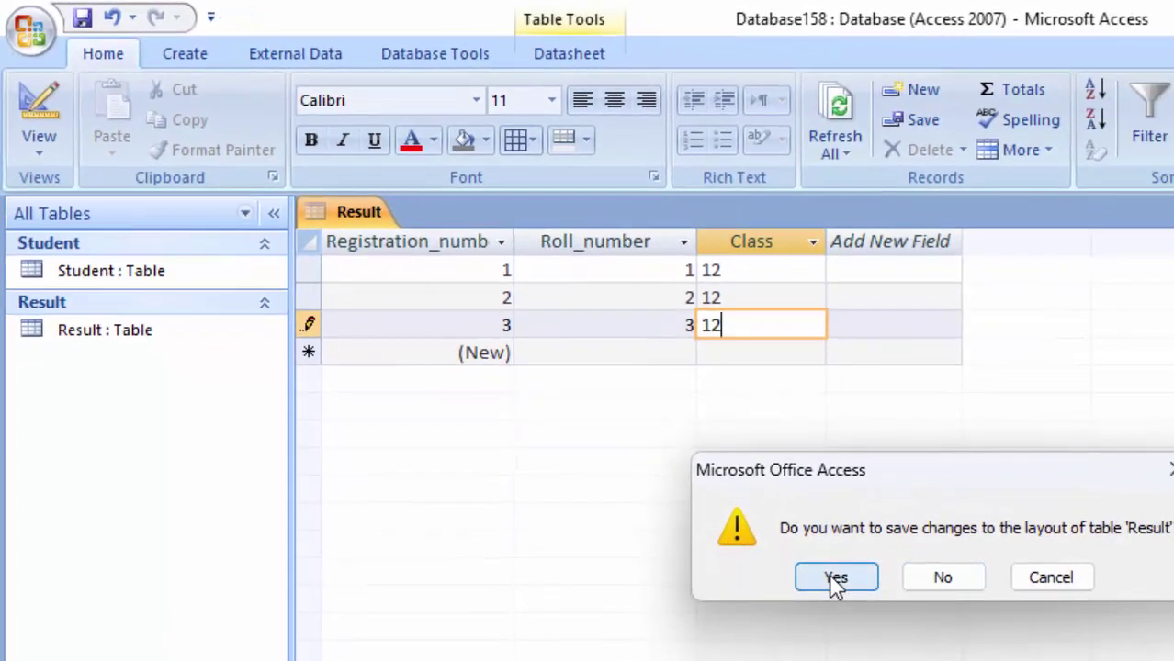
pyautogui.click(834, 579)
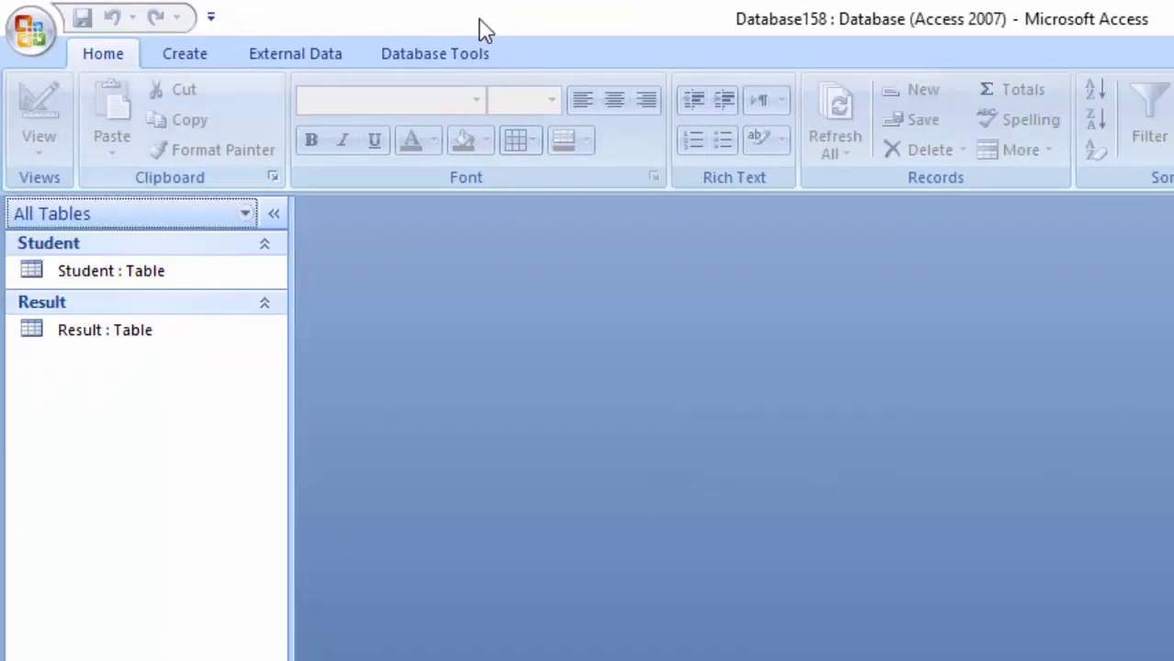
# Open Relationships and add the Result and Student tables to the layout.
pyautogui.click(450, 57)
pyautogui.click(412, 113)
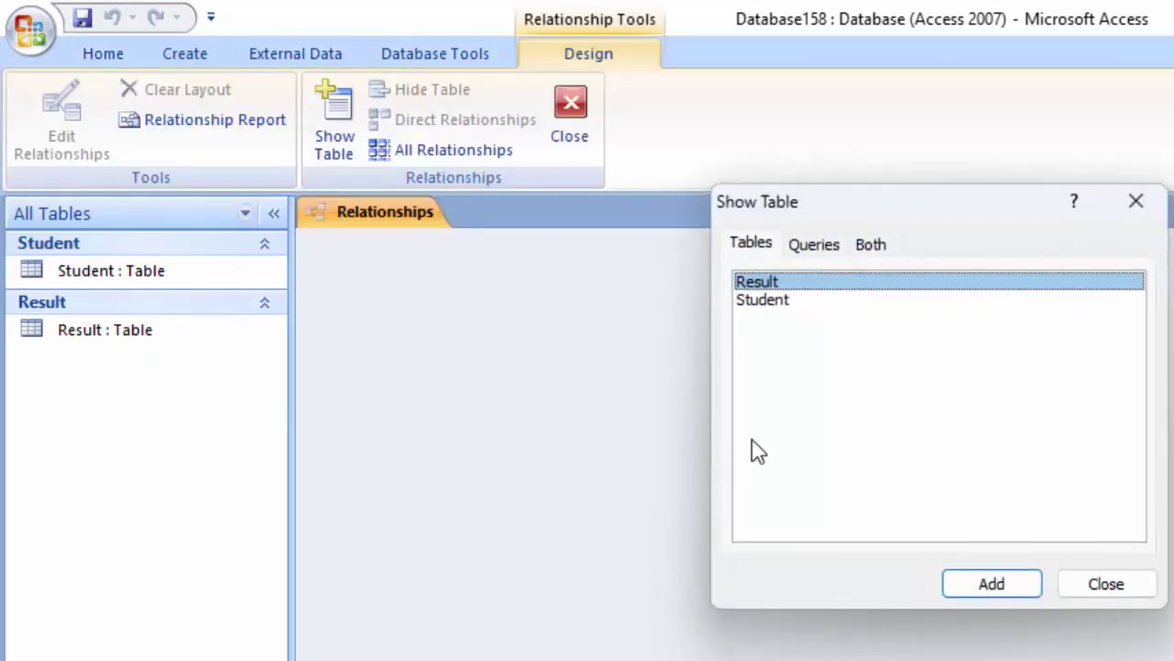
pyautogui.click(990, 595)
pyautogui.click(792, 303)
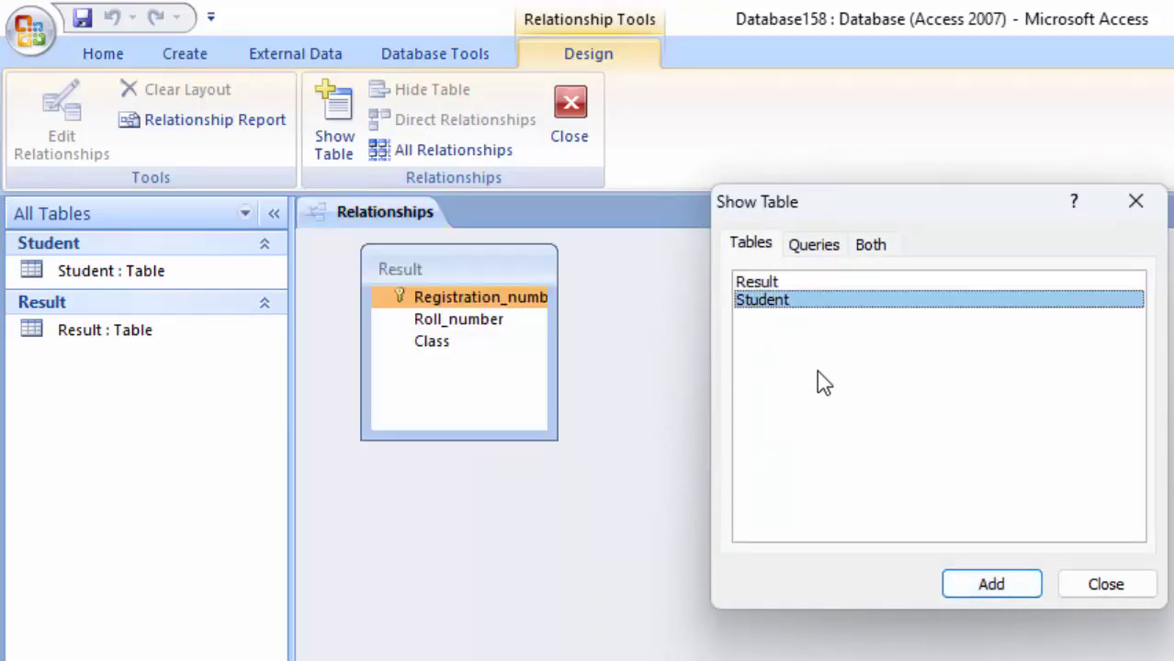
pyautogui.click(995, 588)
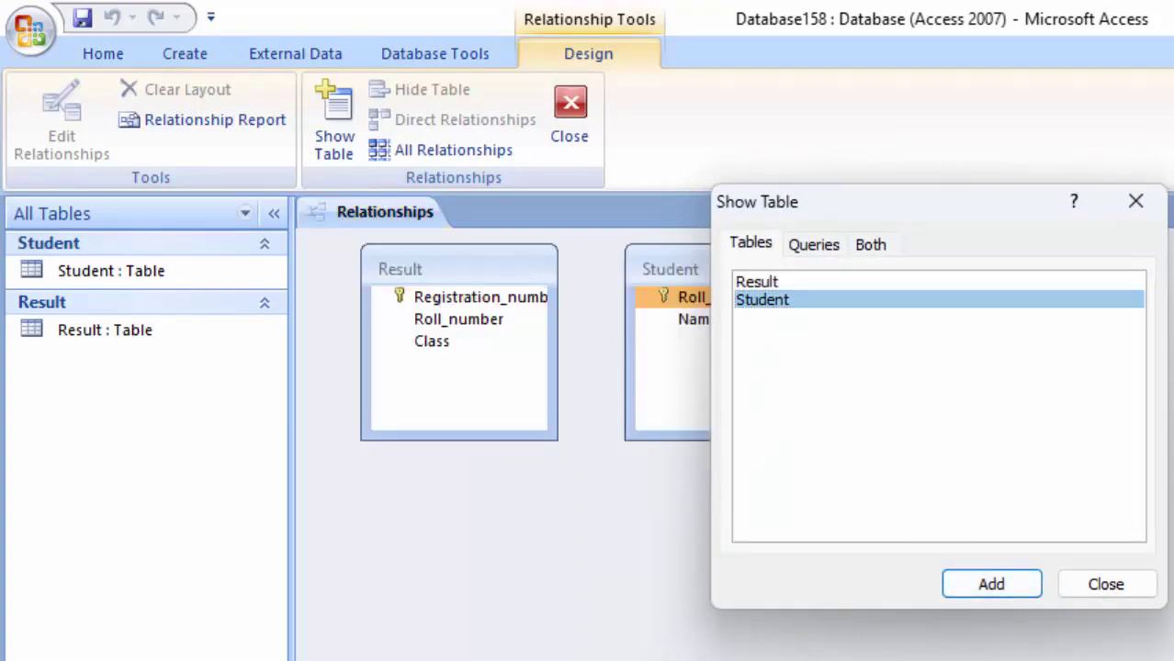
pyautogui.click(1137, 201)
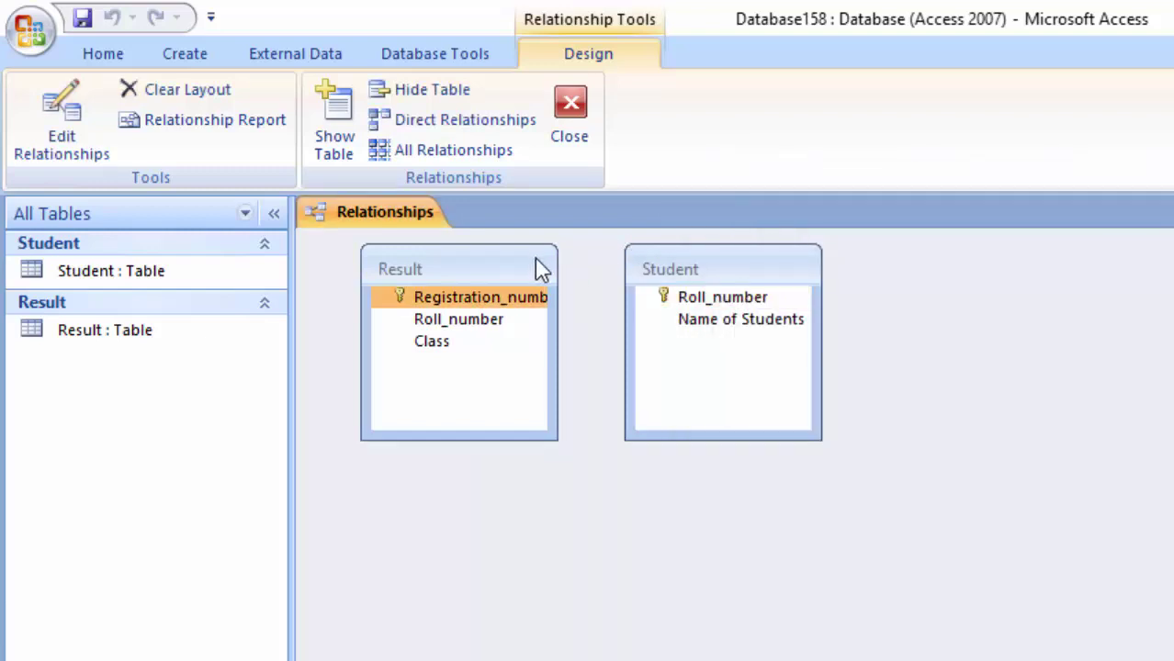
# Drag Roll_number between the Student and Result tables to start the link.
pyautogui.moveTo(538, 264)
pyautogui.mouseDown()
pyautogui.moveTo(1171, 365)
pyautogui.moveTo(1165, 286)
pyautogui.mouseUp()
pyautogui.click(740, 303)
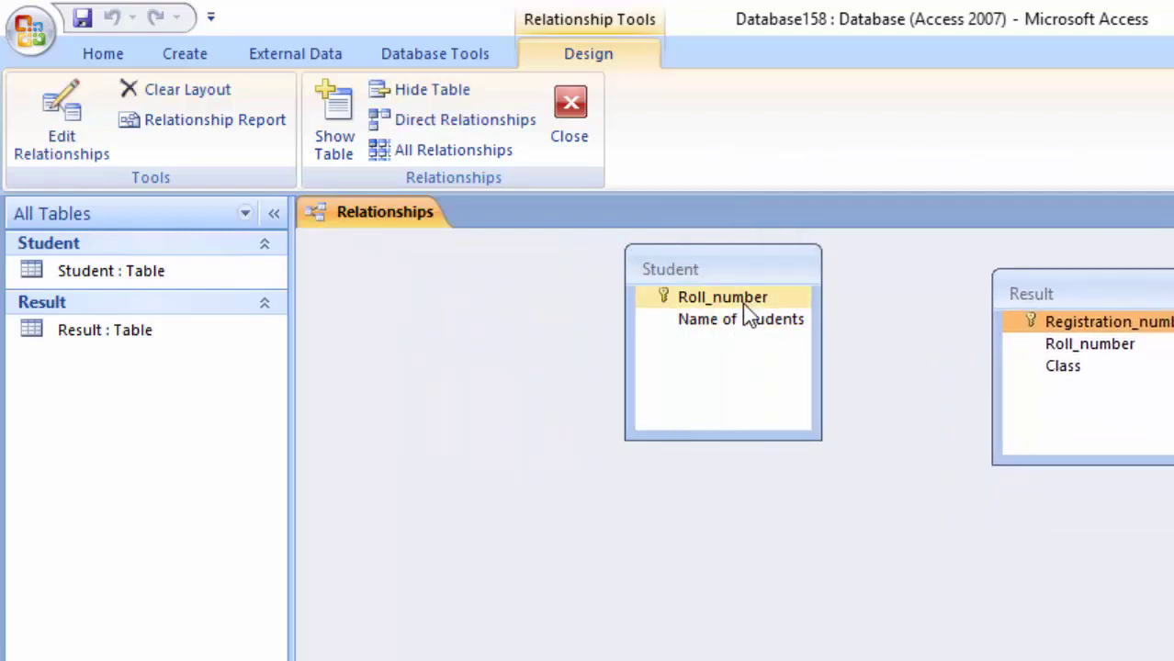
pyautogui.moveTo(742, 310); pyautogui.dragTo(986, 375)
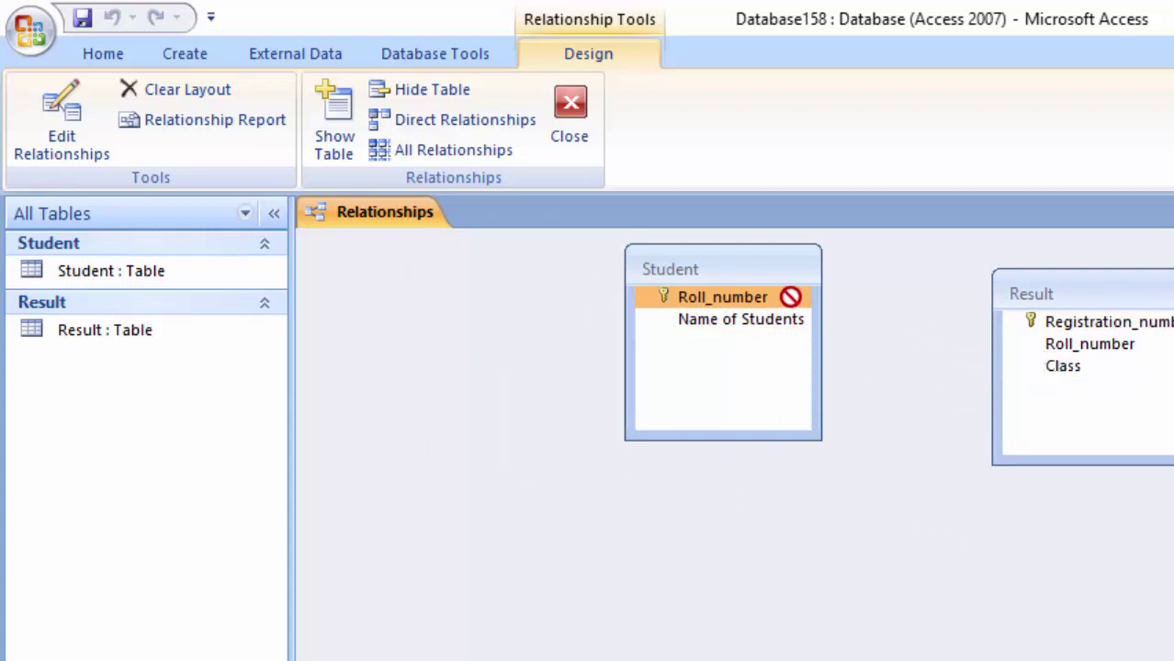
pyautogui.moveTo(1047, 348); pyautogui.dragTo(789, 295)
pyautogui.moveTo(1107, 357); pyautogui.dragTo(758, 298)
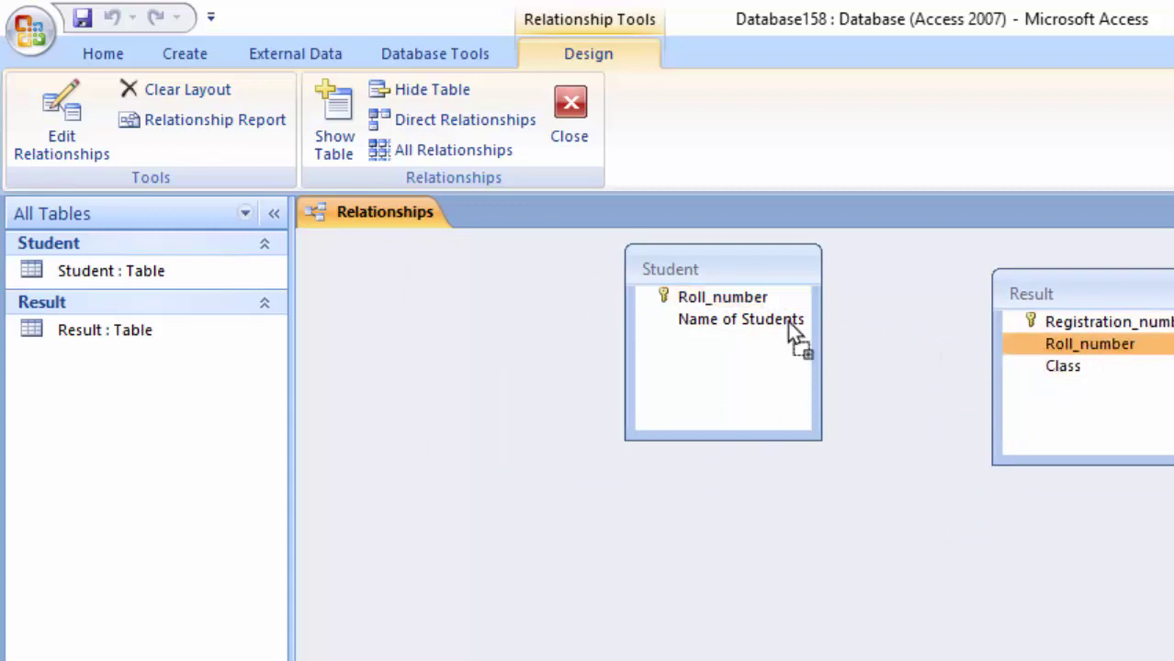
# Enforce referential integrity with cascade update and delete, create the relationship, and reopen Student.
pyautogui.click(742, 416)
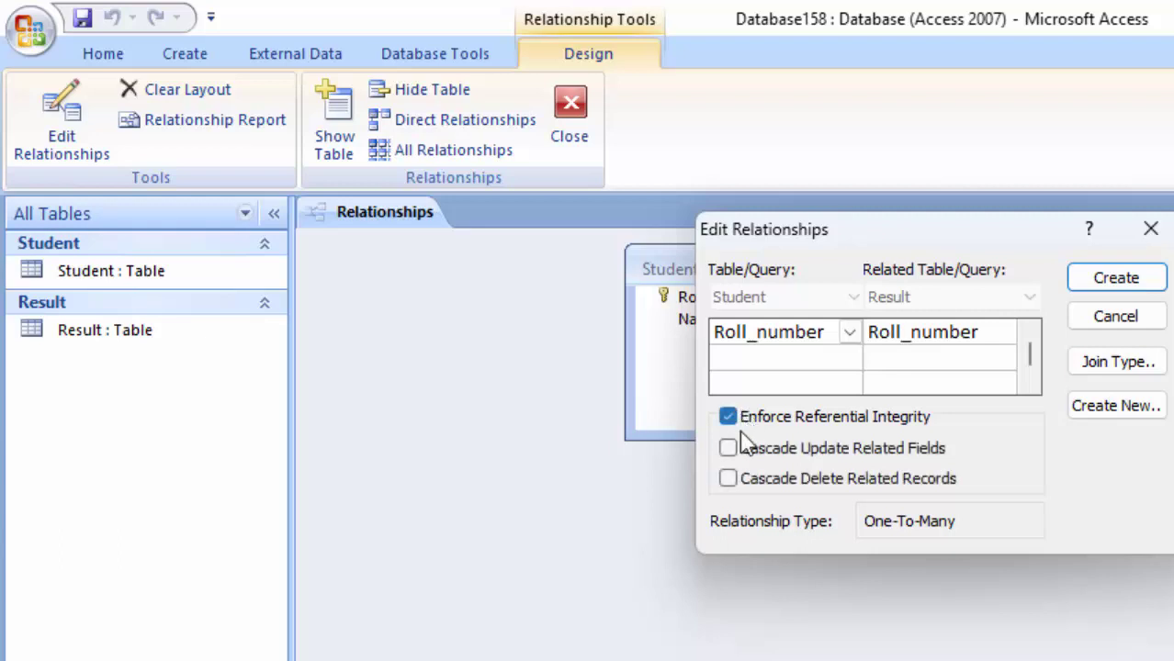
pyautogui.click(740, 448)
pyautogui.click(786, 480)
pyautogui.click(1116, 278)
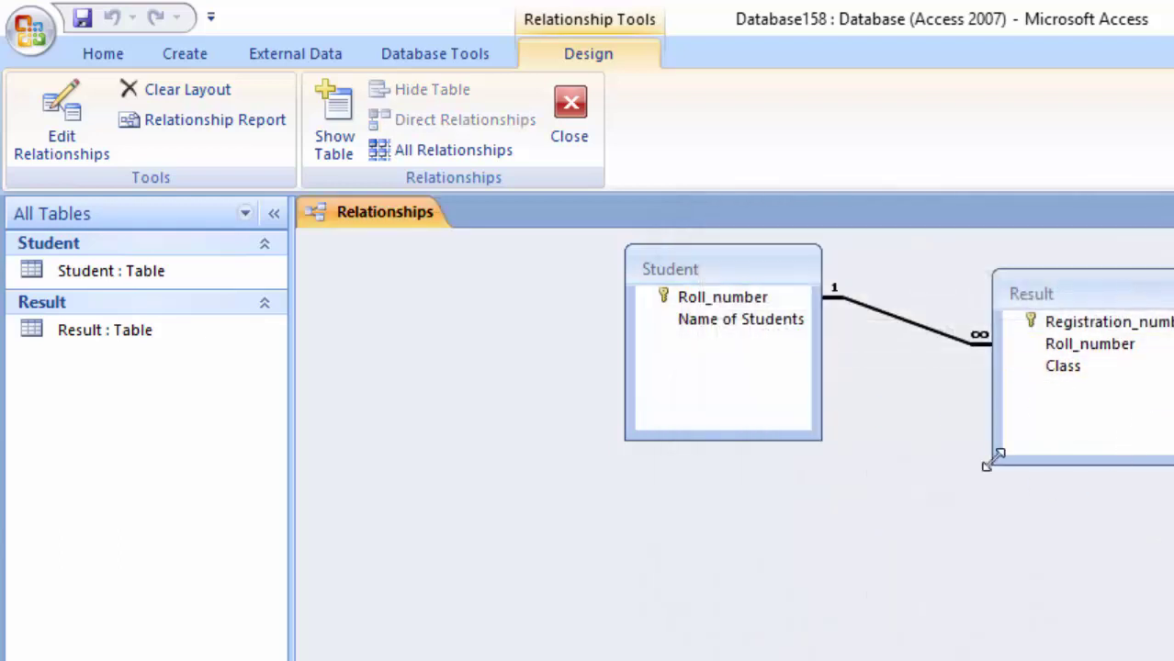
pyautogui.doubleClick(184, 292)
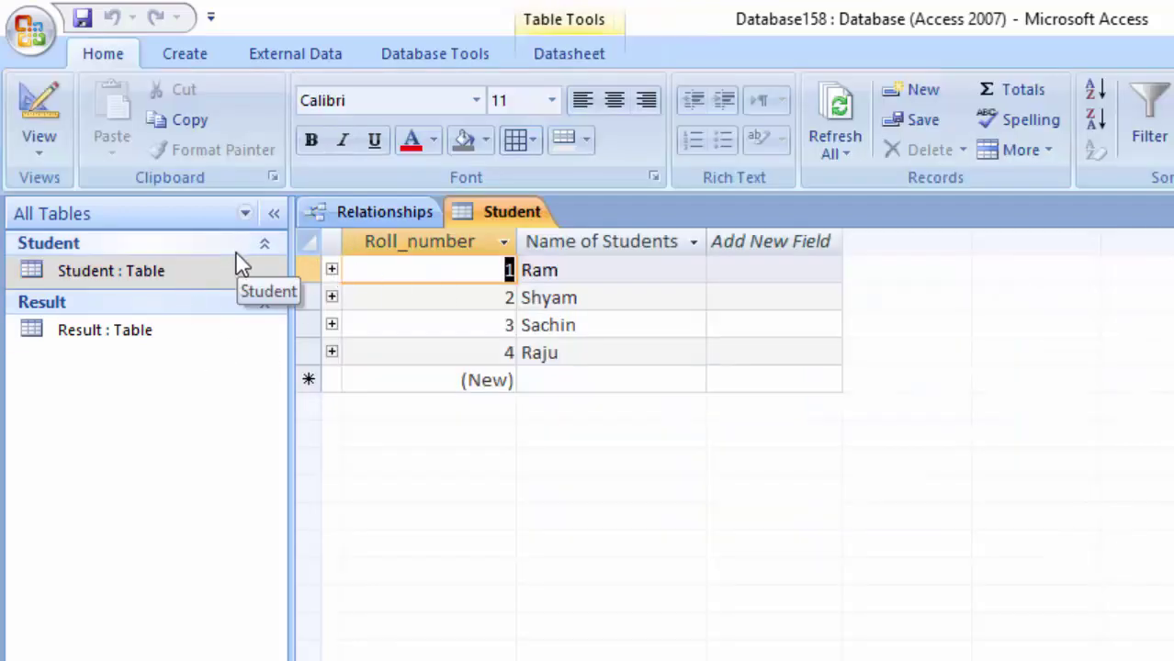
# Expand roll number 1 to show its Result record and widen the Registration_number column.
pyautogui.click(331, 270)
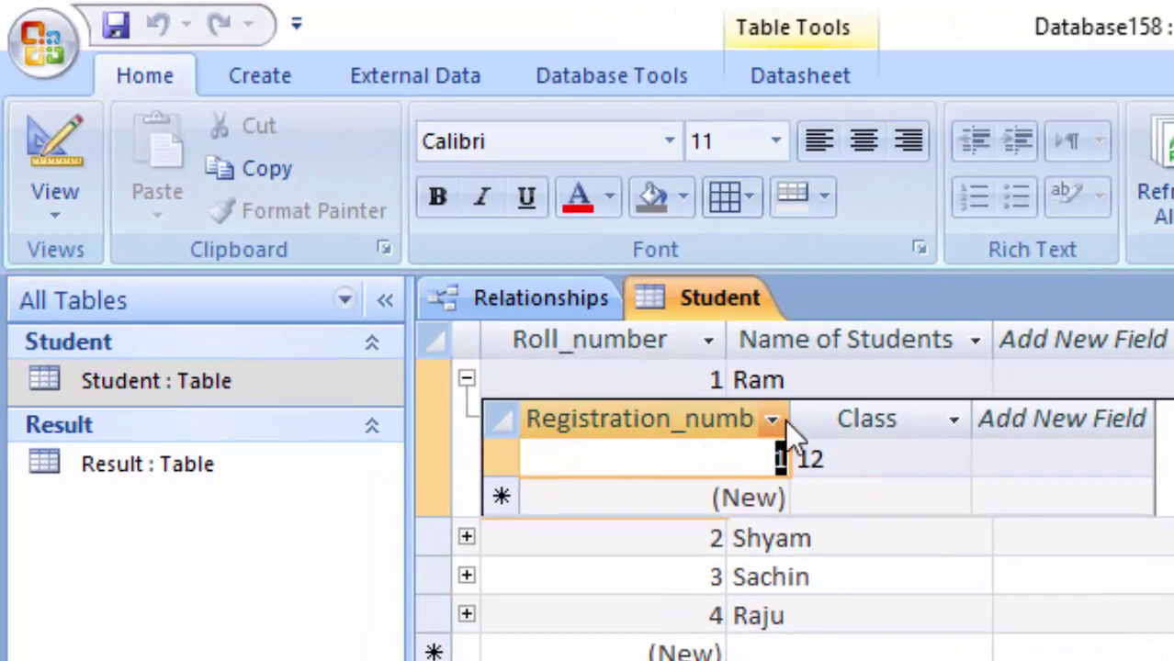
pyautogui.moveTo(833, 429); pyautogui.dragTo(868, 459)
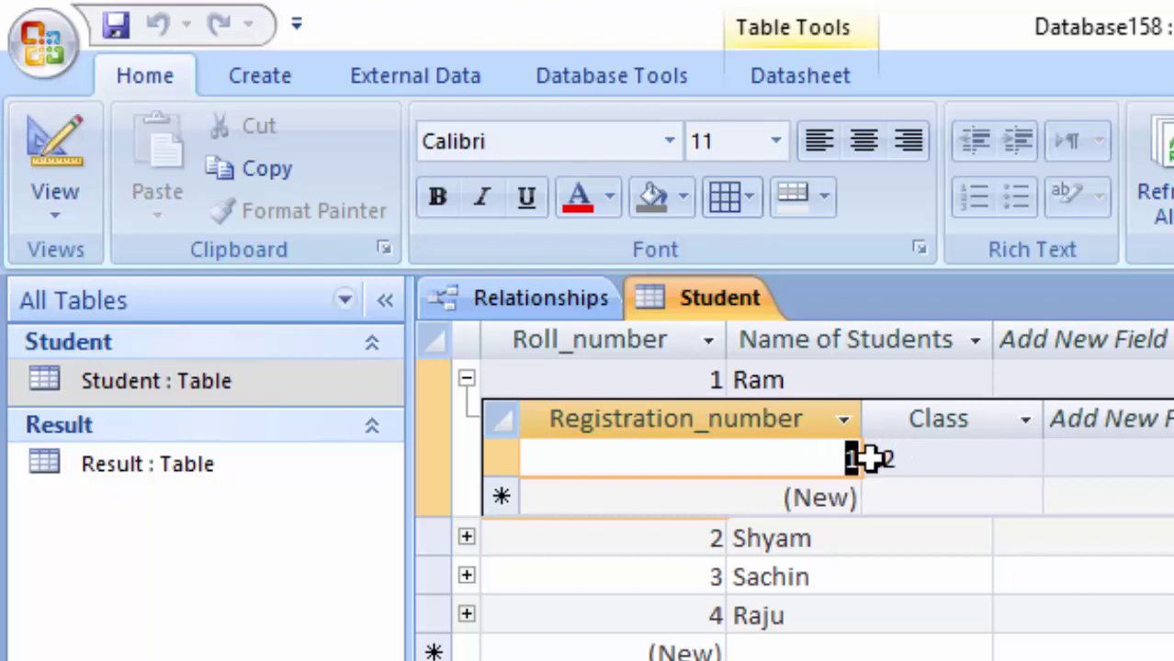